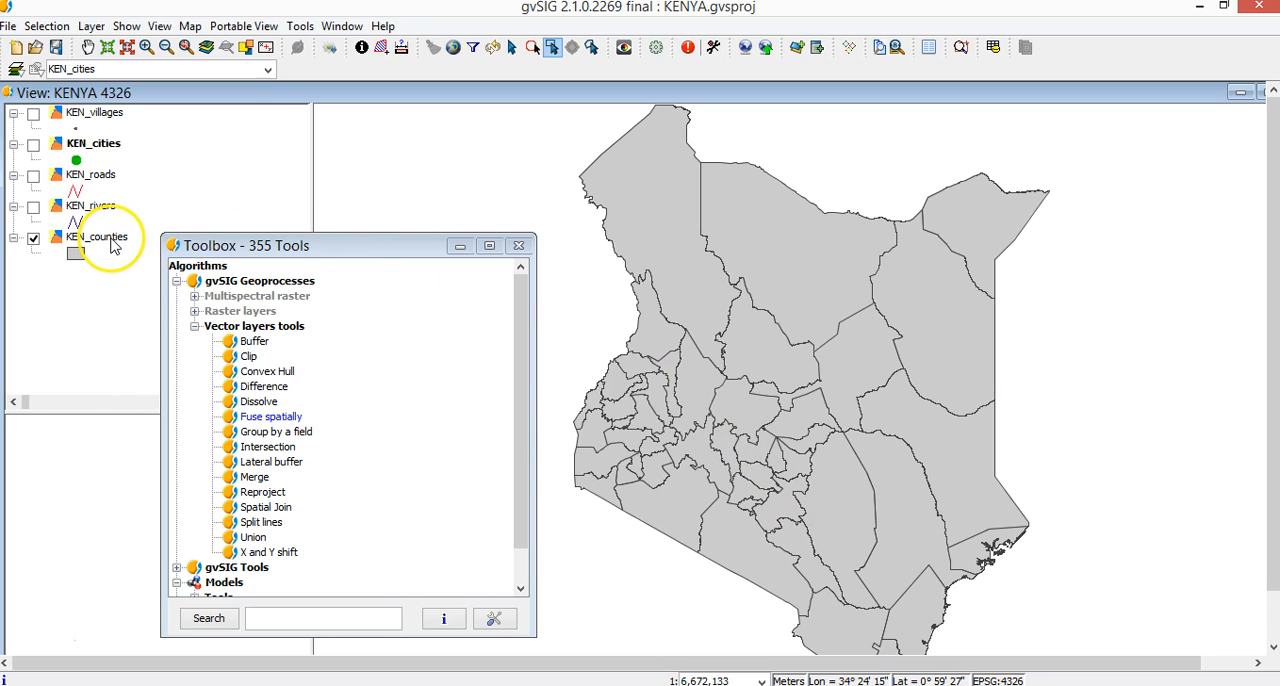
Sort the KEN_counties attribute table ascending by PR and examine which counties share a province code, leaving no records selected.
click(993, 47)
drag(389, 71, 929, 110)
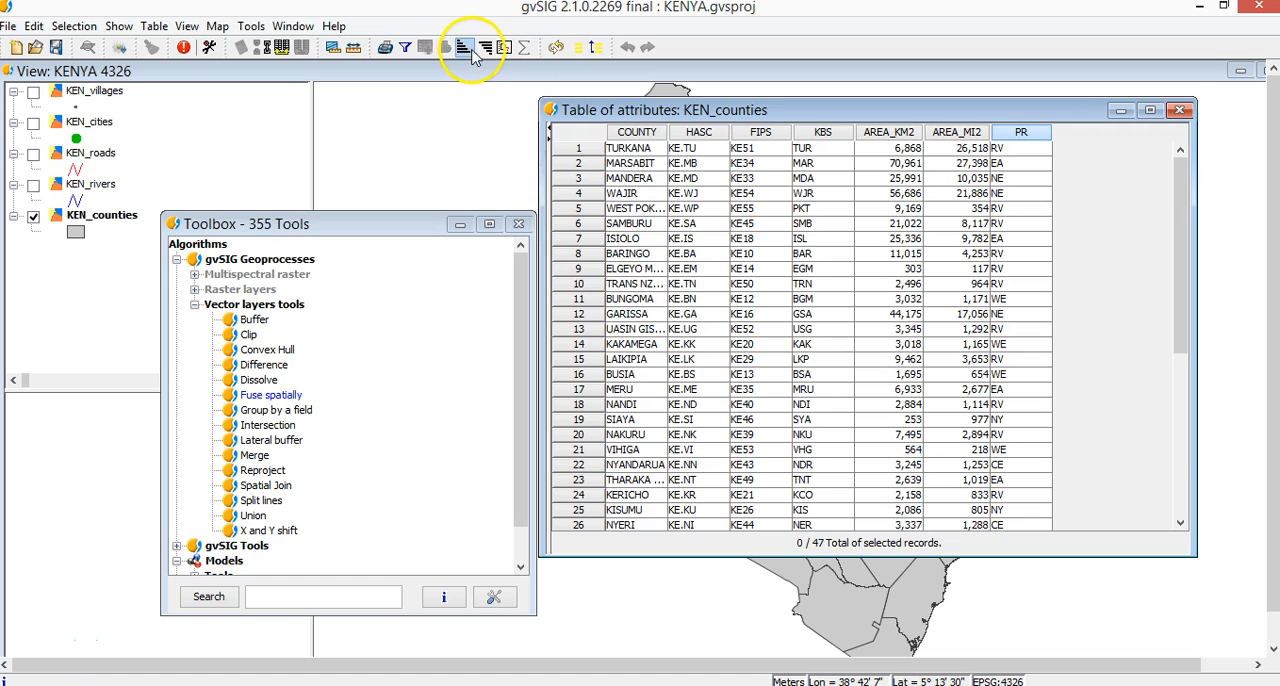
click(474, 55)
drag(1030, 148, 1033, 329)
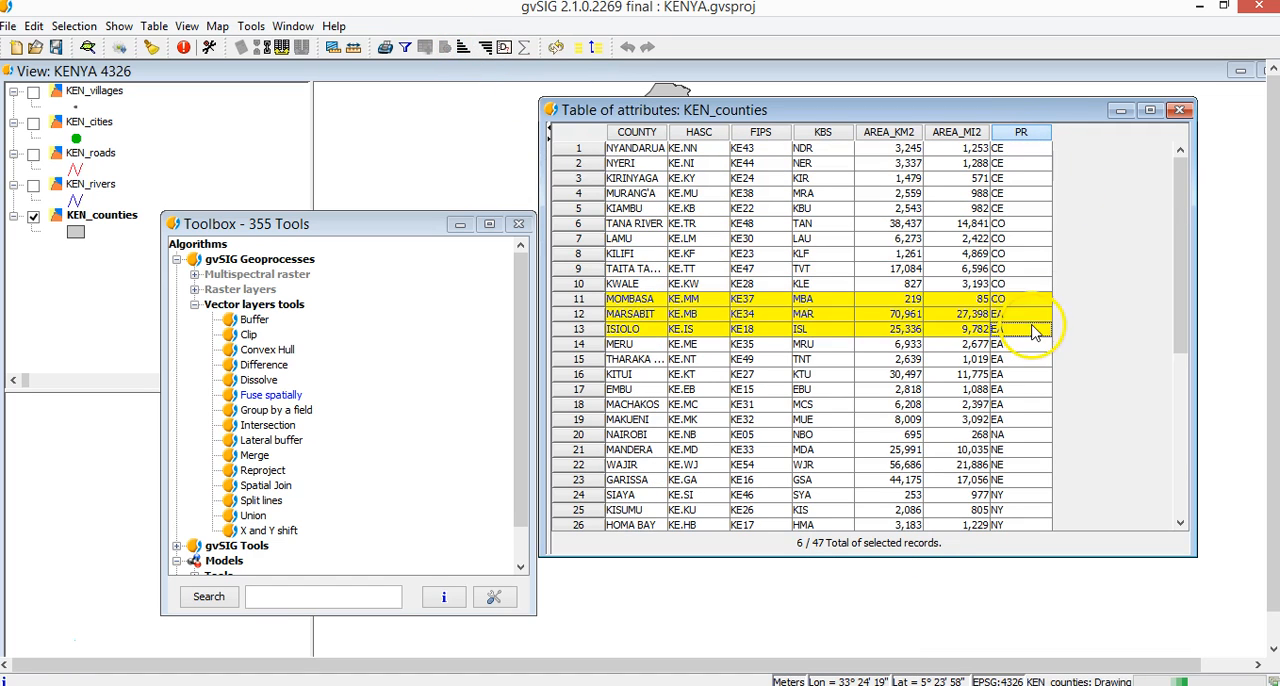
click(1180, 110)
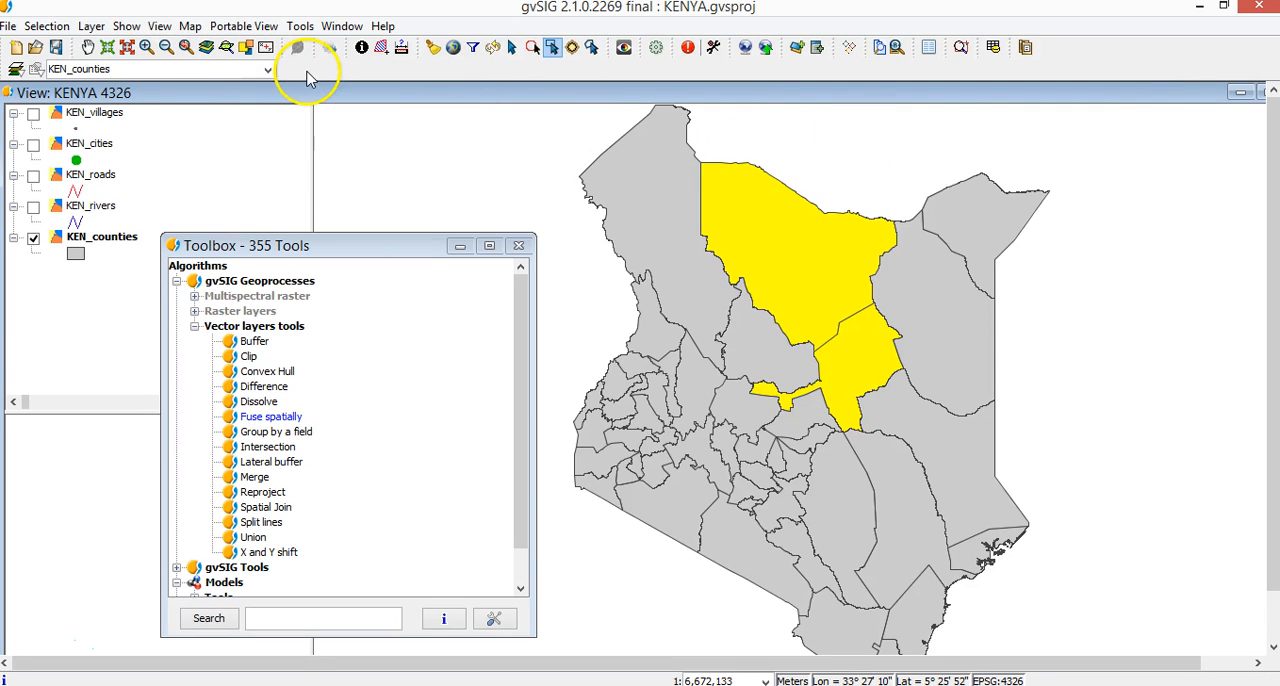
click(443, 56)
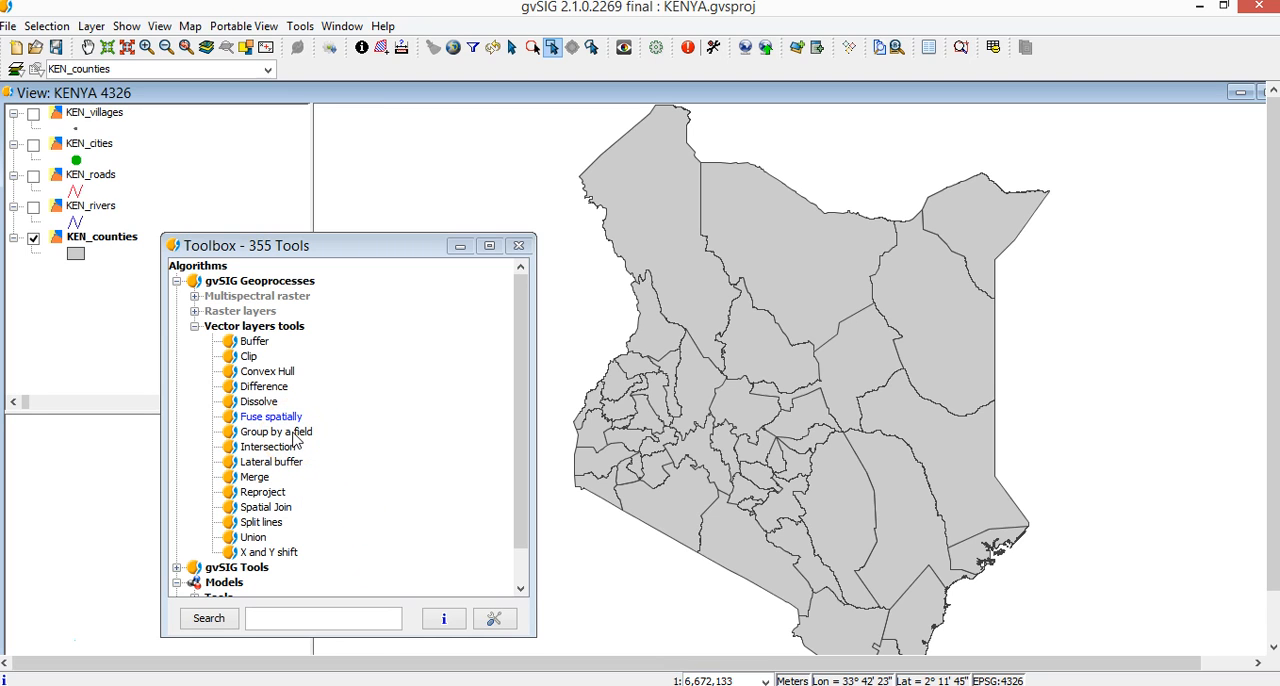
Start the Dissolve geoprocess on KEN_counties and set PR as the dissolve field.
click(266, 403)
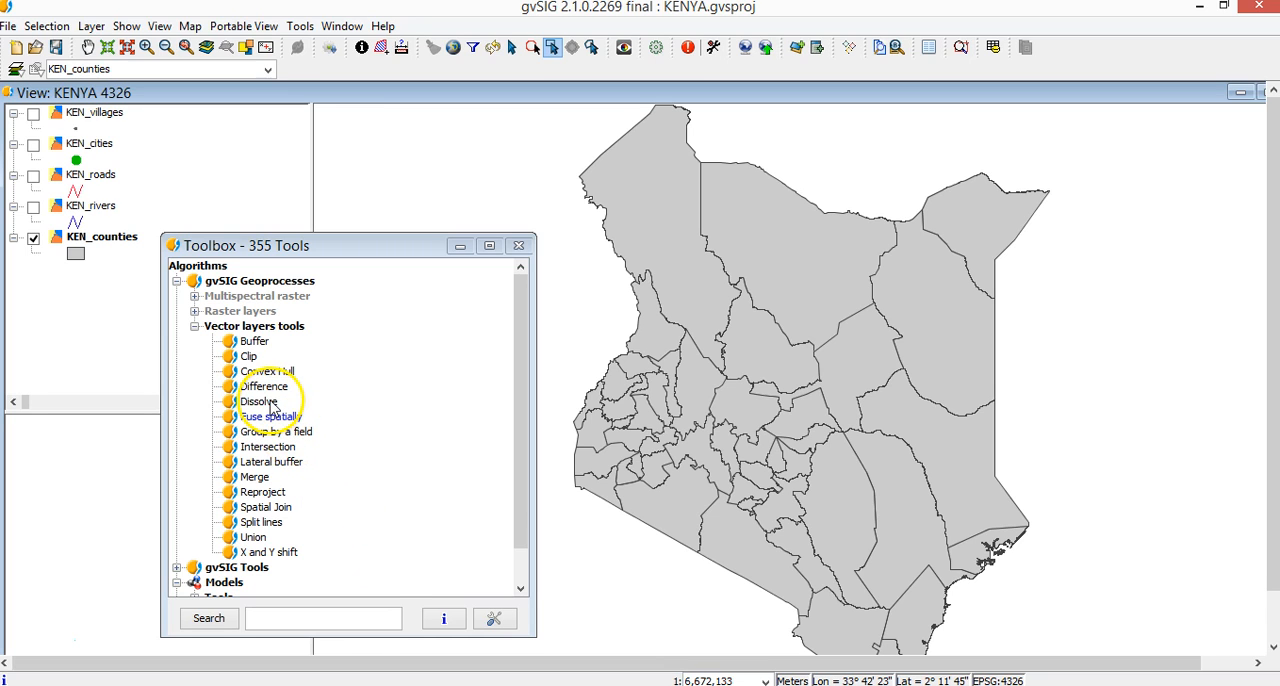
double_click(272, 406)
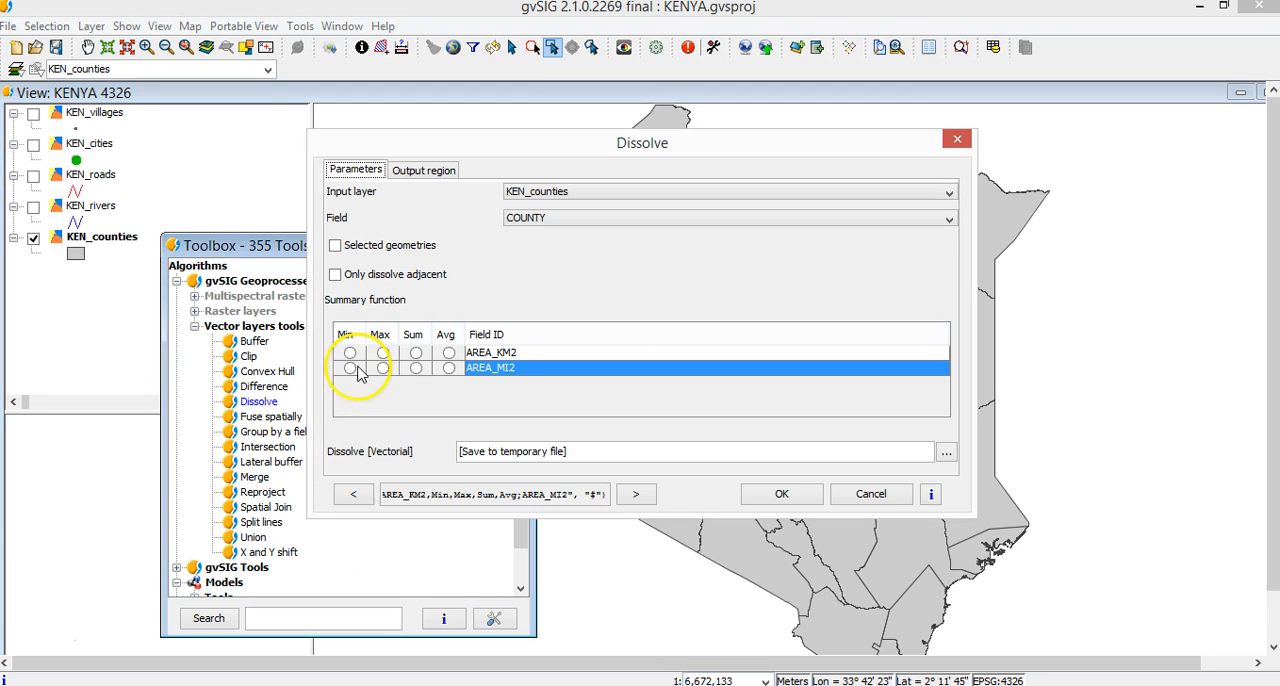
drag(478, 145, 700, 146)
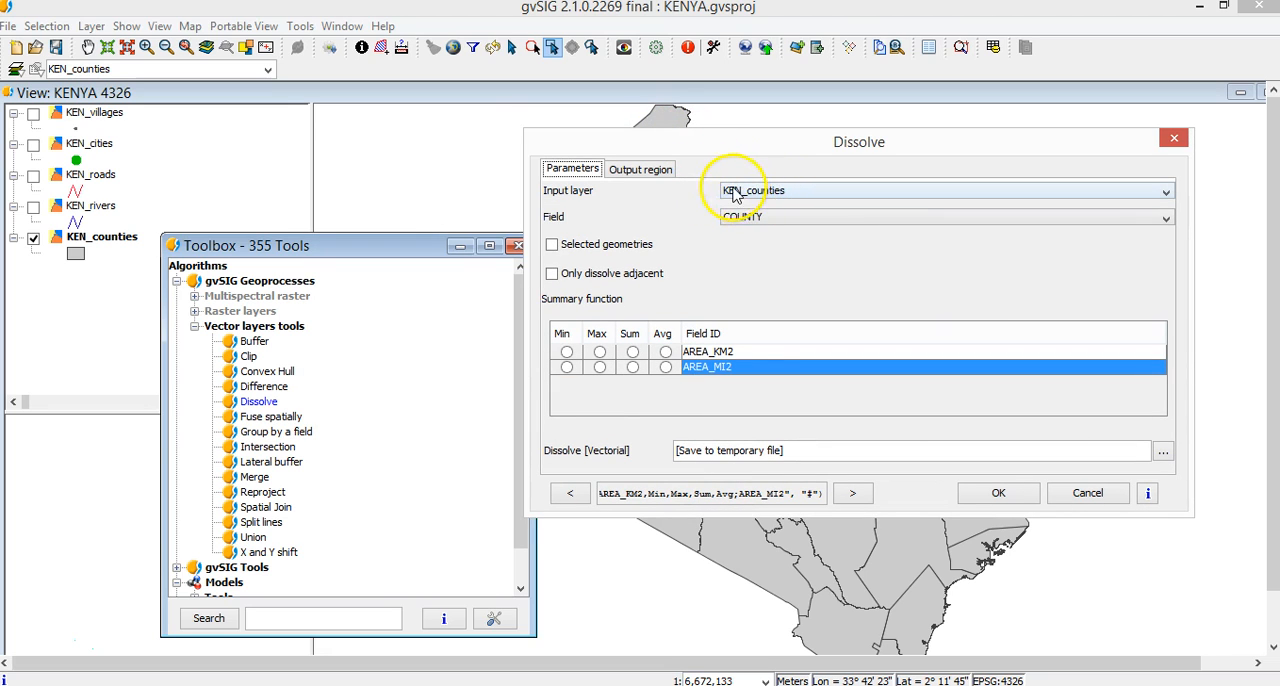
click(757, 224)
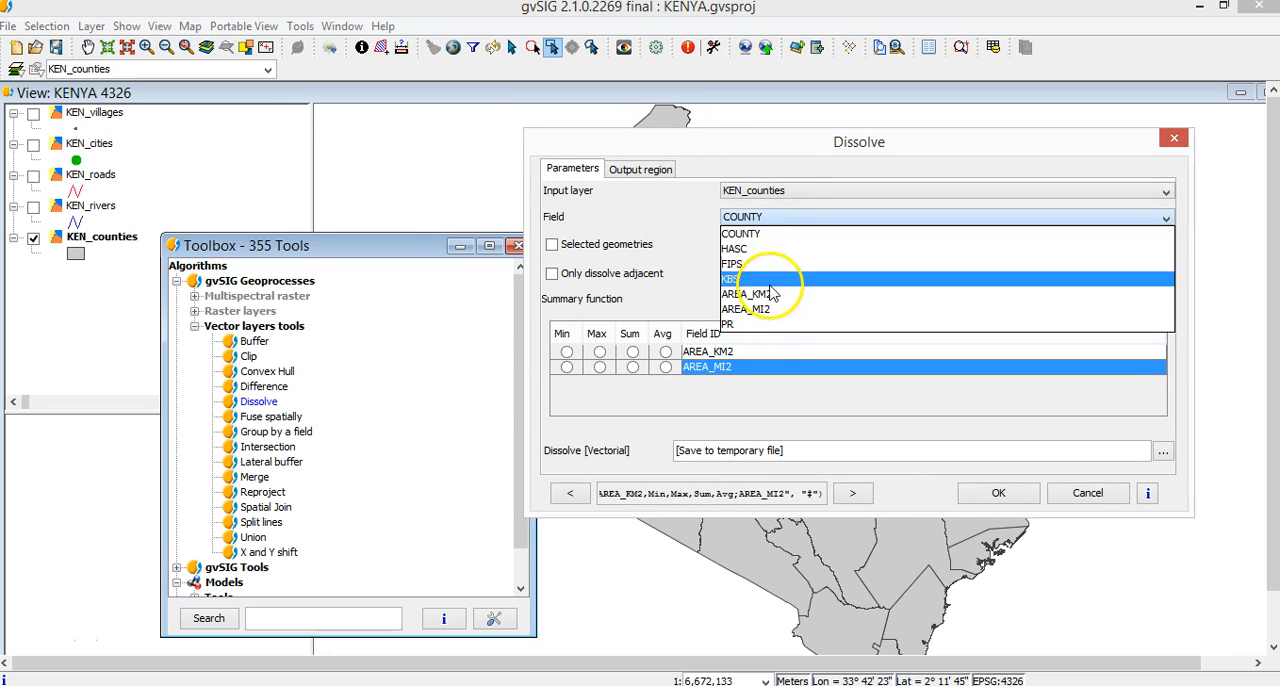
click(769, 326)
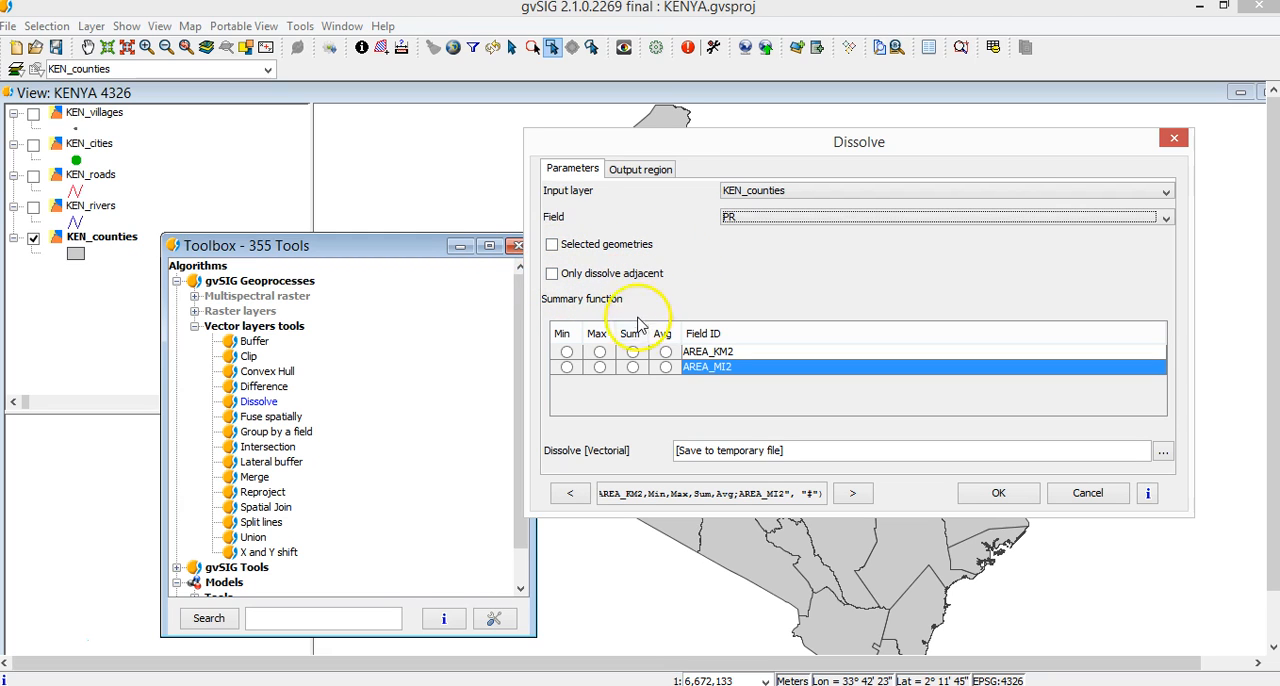
Include Min, Max, Sum and Avg summaries of AREA_KM2 and run Dissolve to a temporary file.
click(567, 352)
click(600, 352)
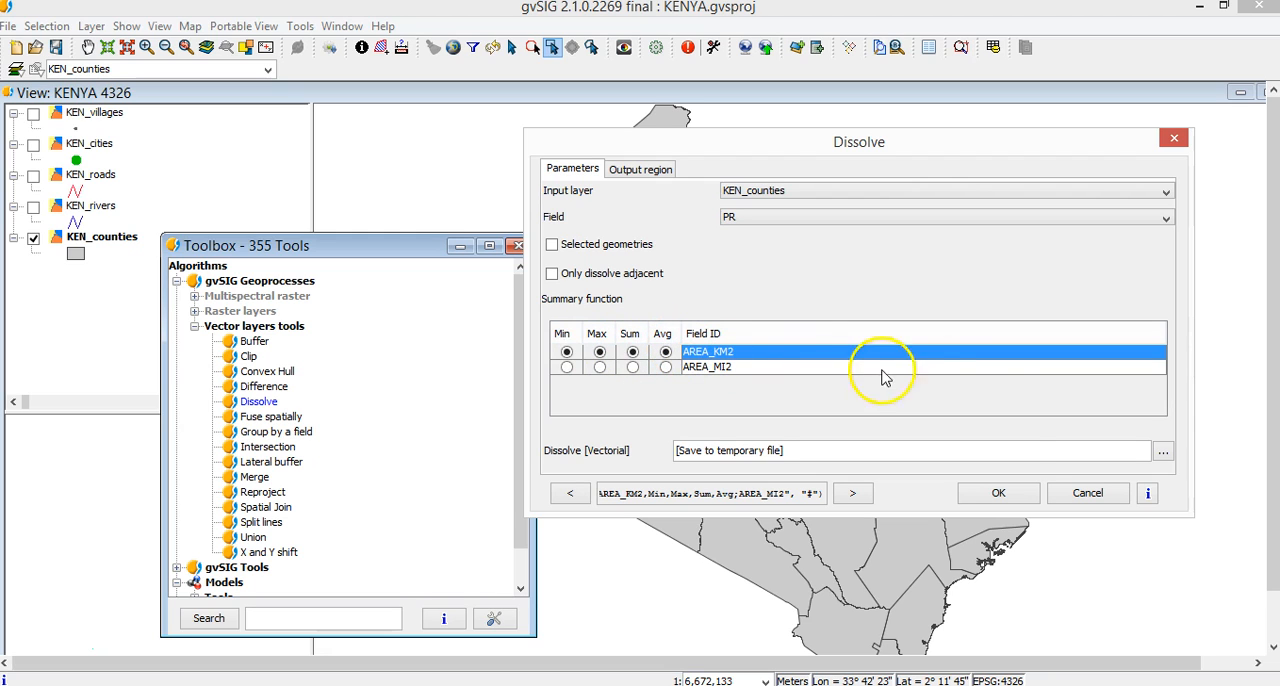
click(1000, 494)
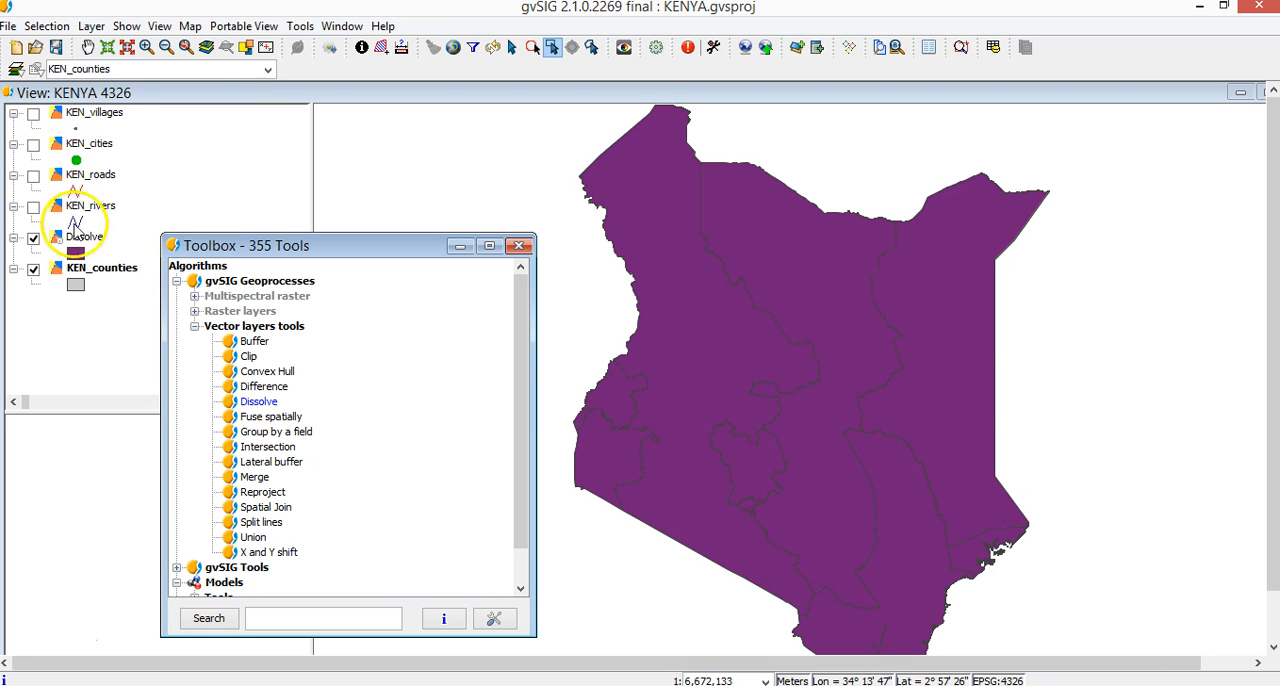
Restyle the Dissolve layer's polygons with a light red fill and a black border.
double_click(76, 258)
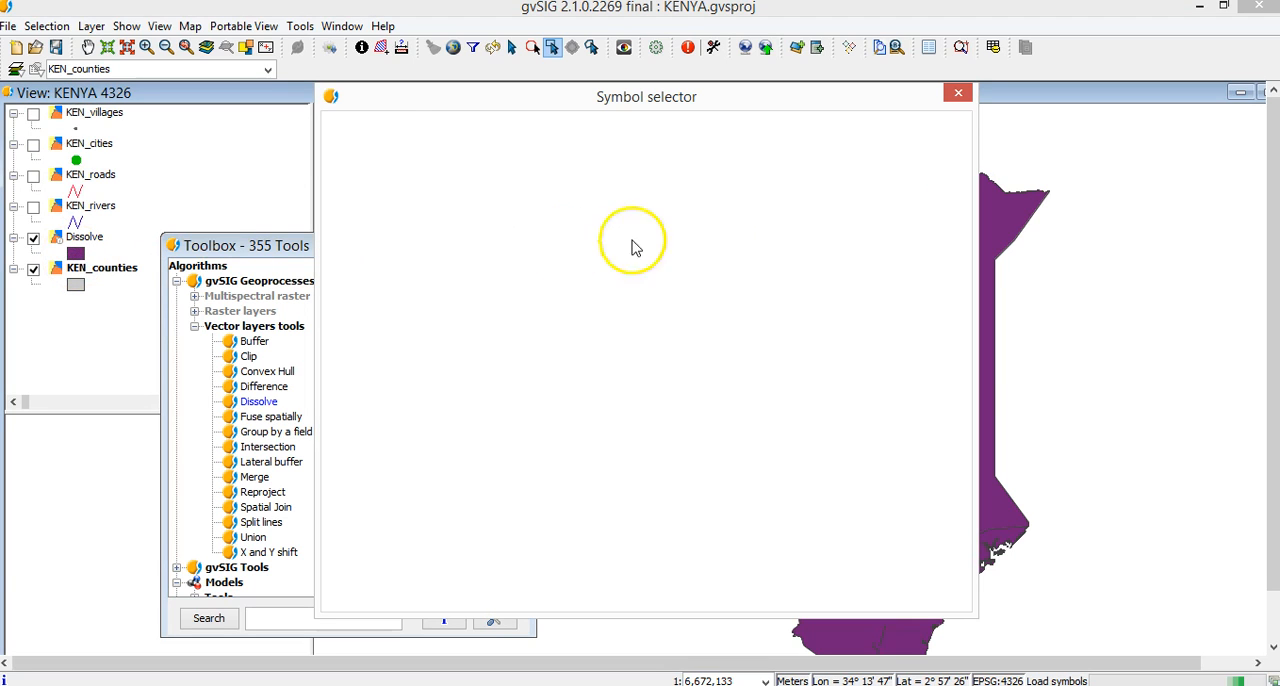
click(872, 300)
click(591, 287)
click(581, 515)
click(893, 362)
click(457, 358)
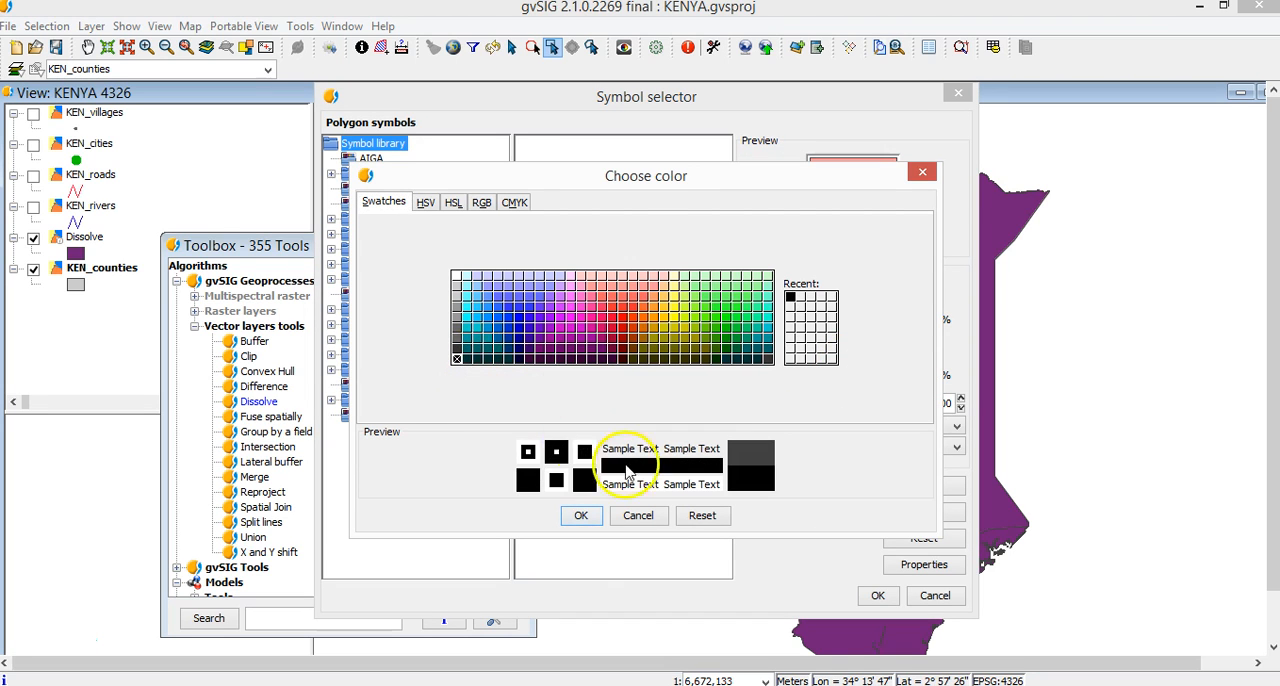
click(580, 515)
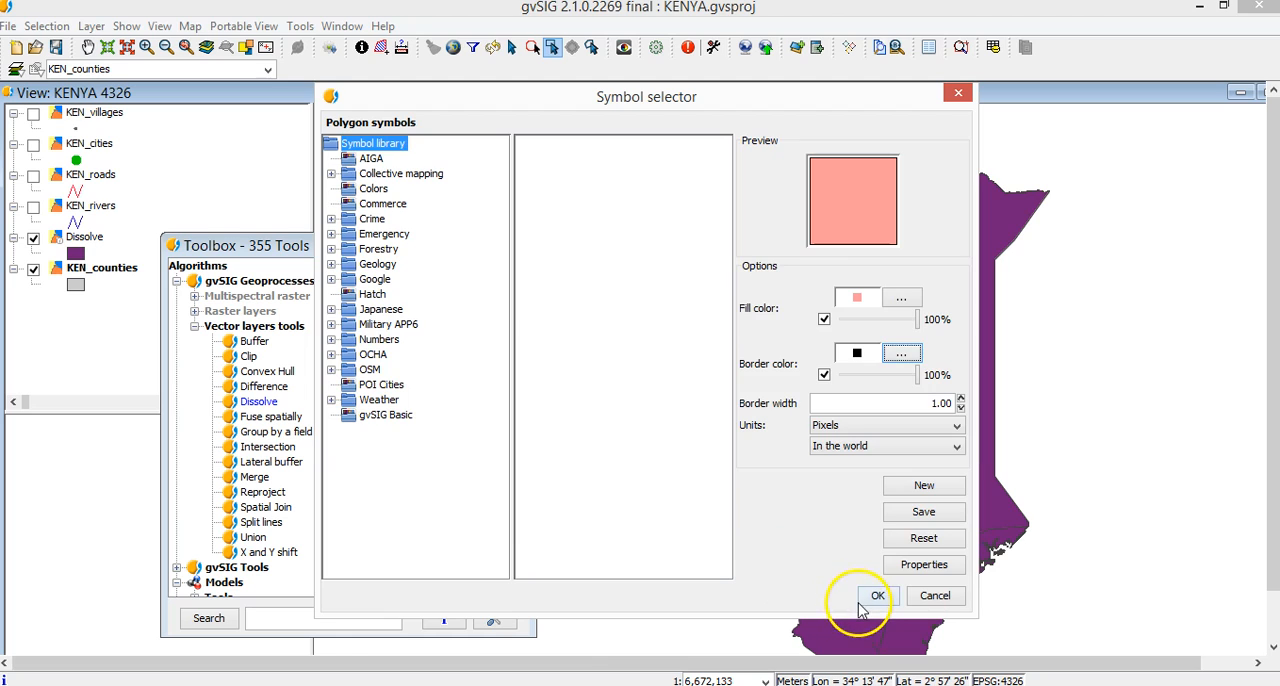
click(869, 594)
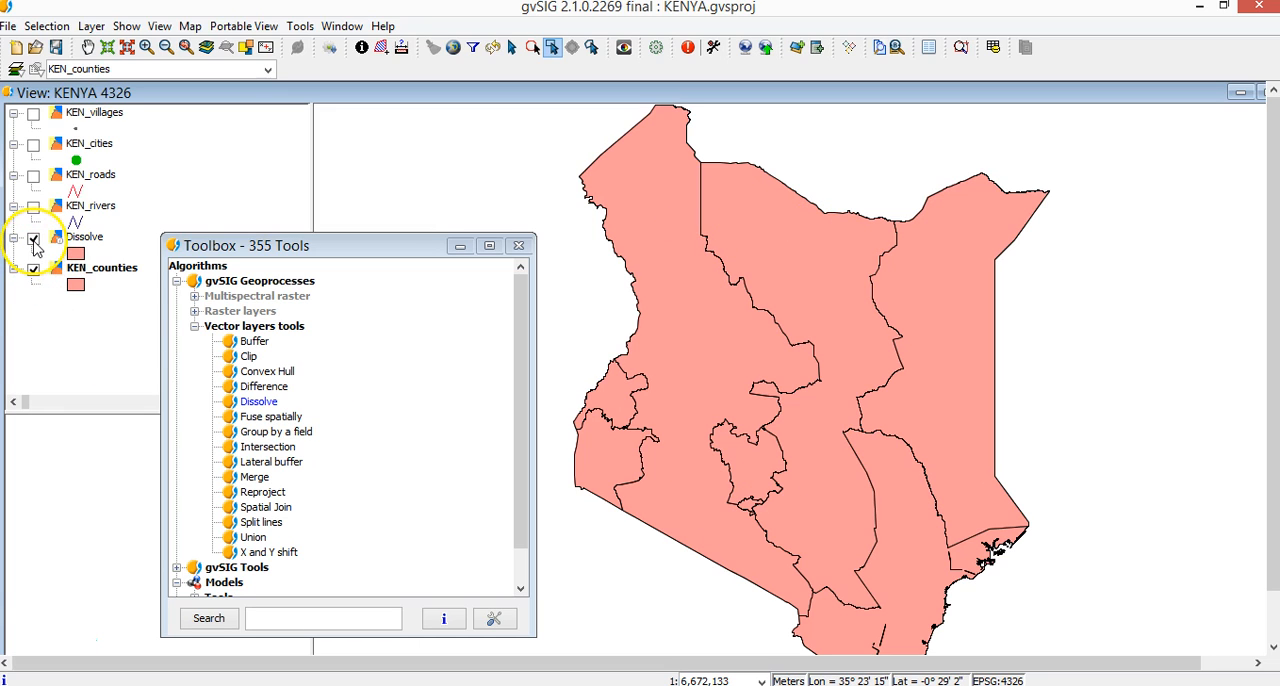
Compare the Dissolve layer with the counties by toggling its visibility, and examine the summary fields in its attribute table.
click(34, 241)
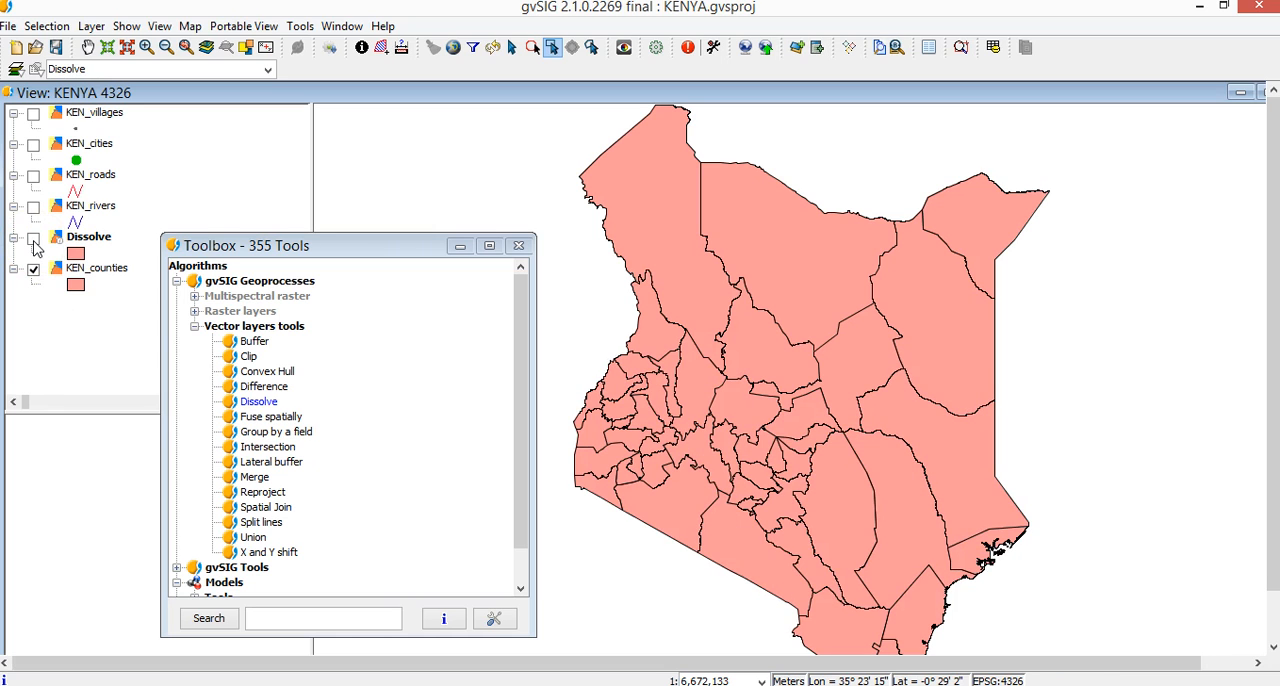
click(34, 240)
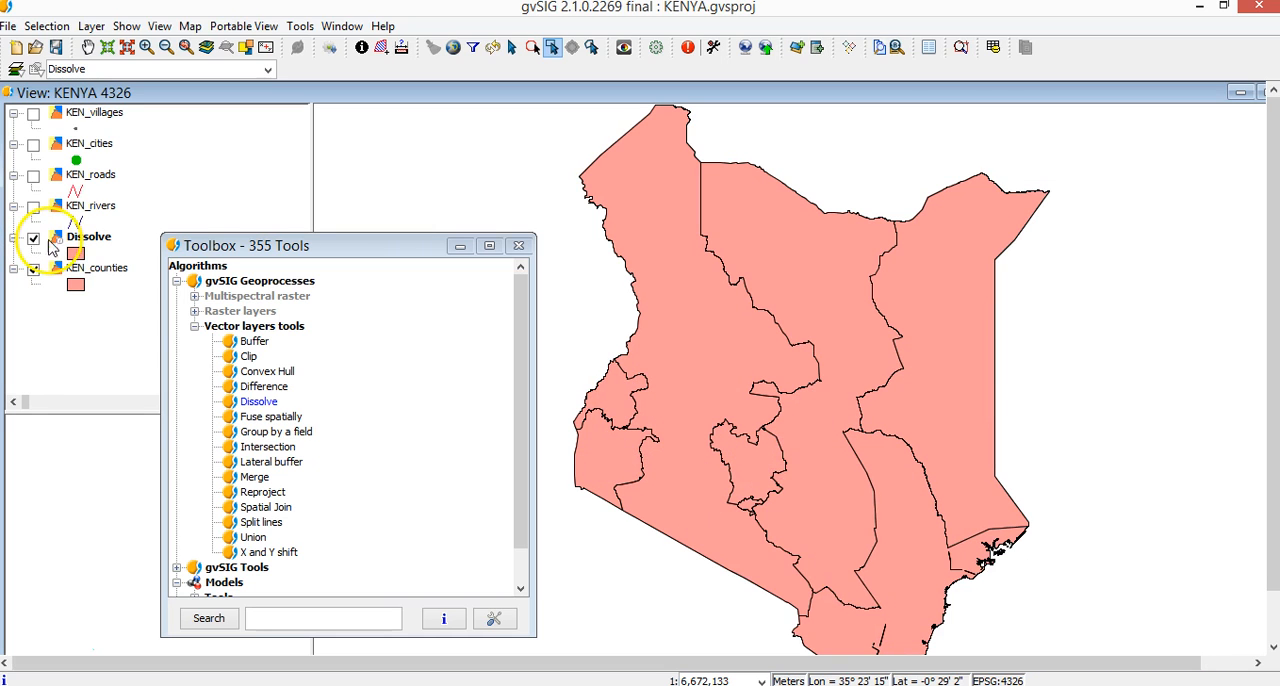
click(993, 47)
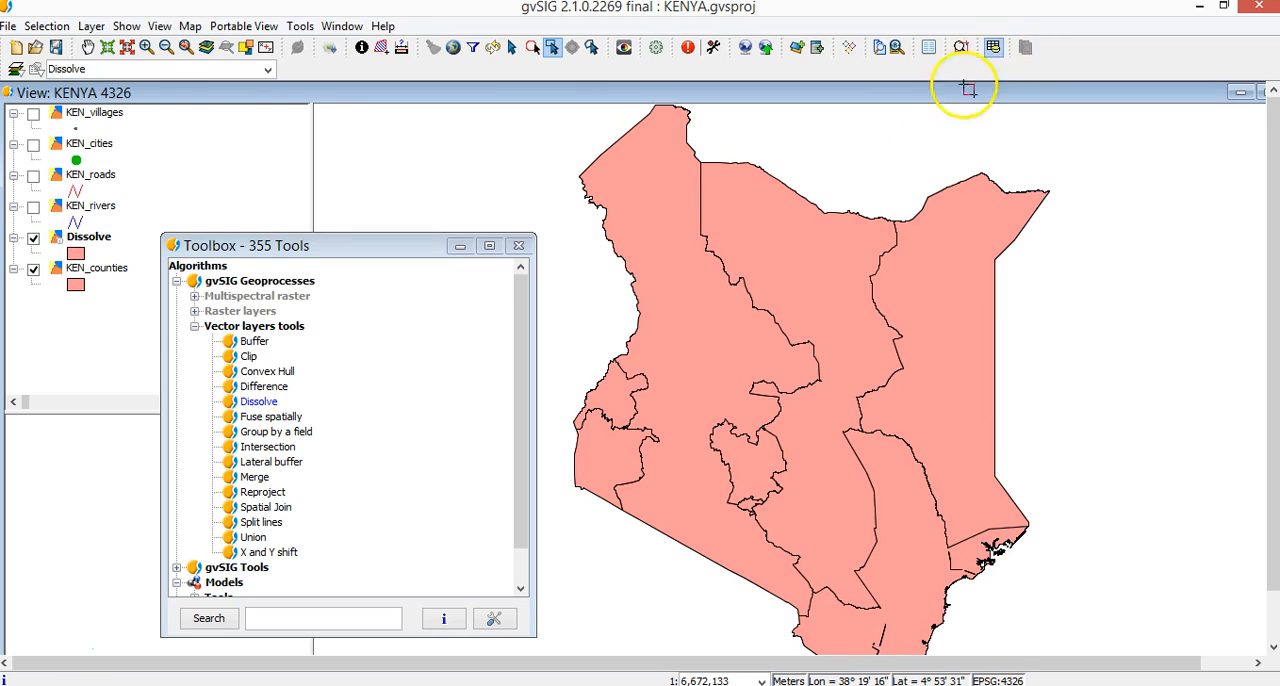
drag(385, 75, 933, 129)
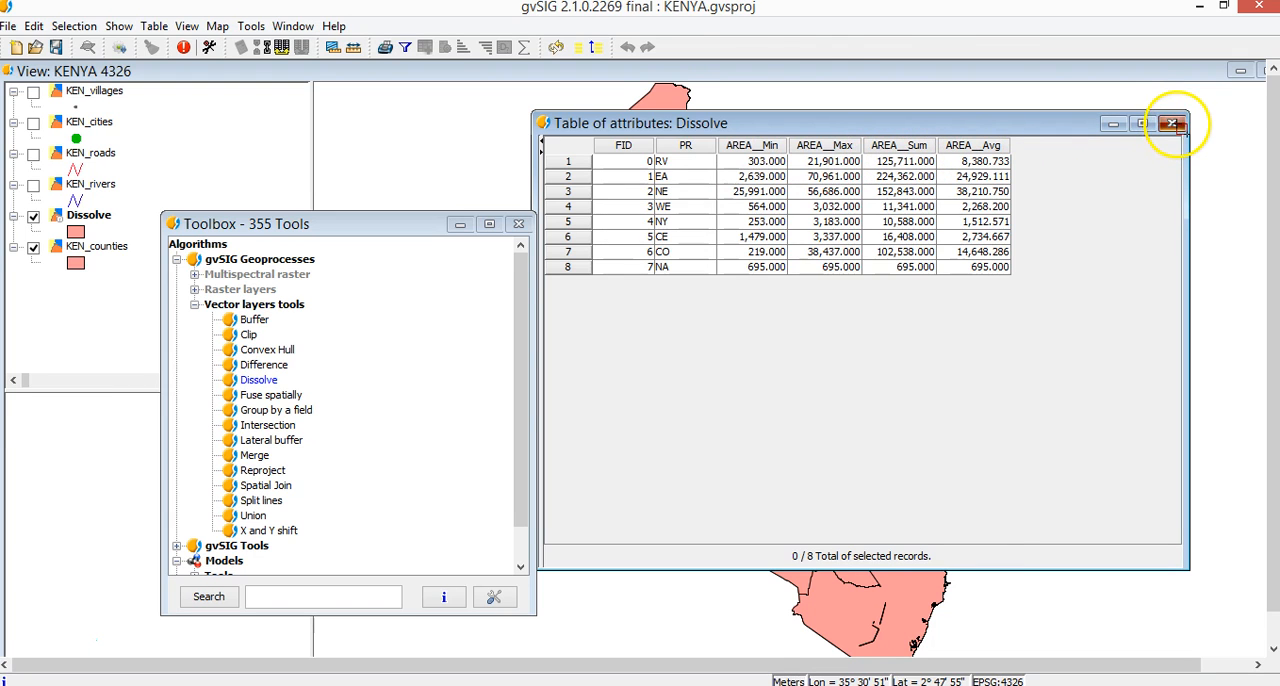
click(1172, 124)
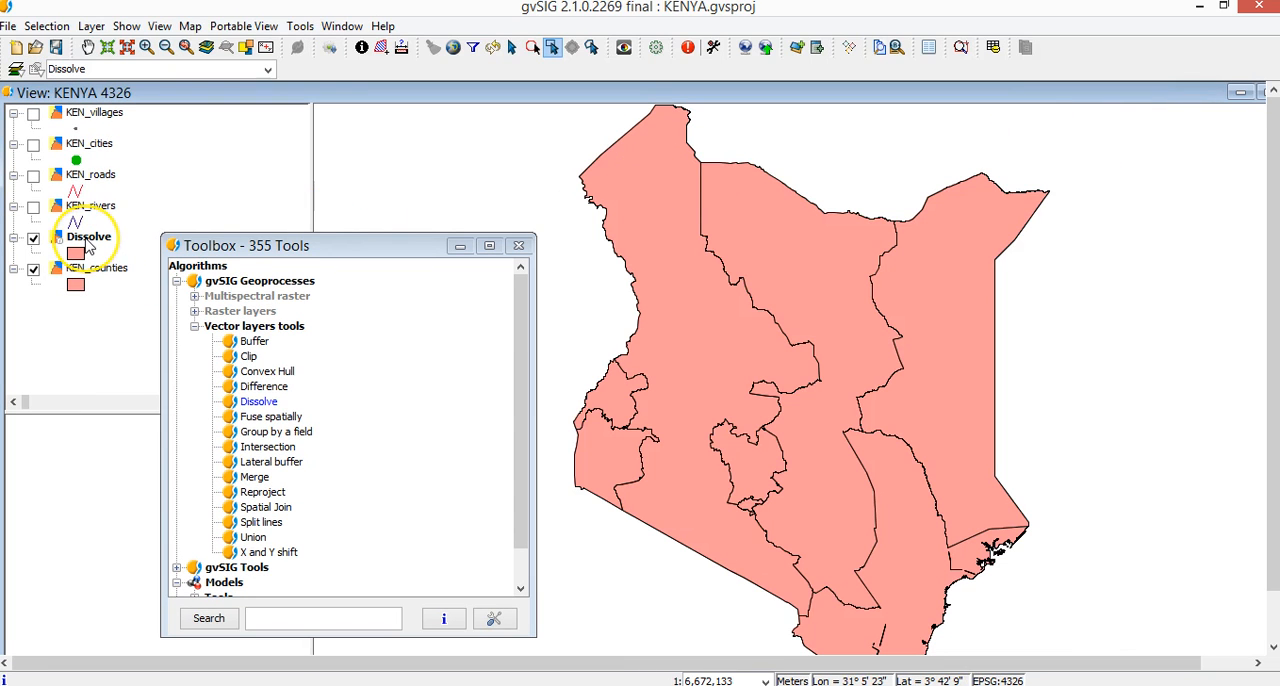
Delete the Dissolve layer from the view.
right_click(88, 248)
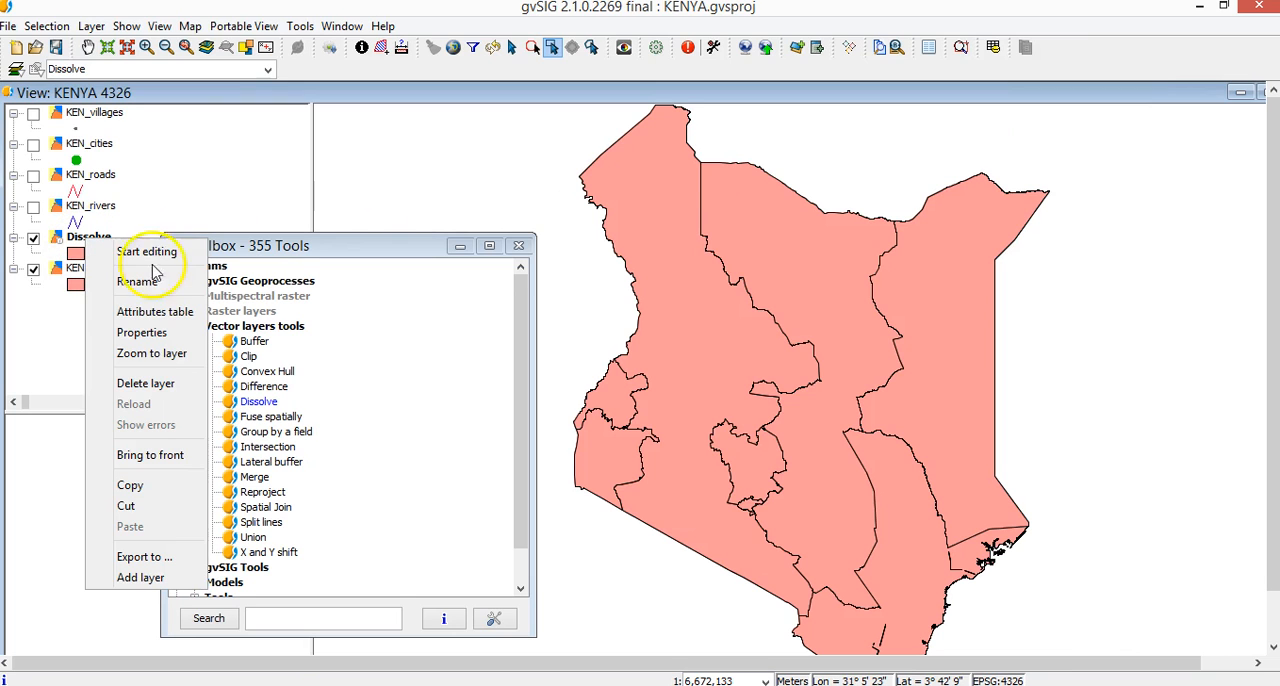
click(140, 381)
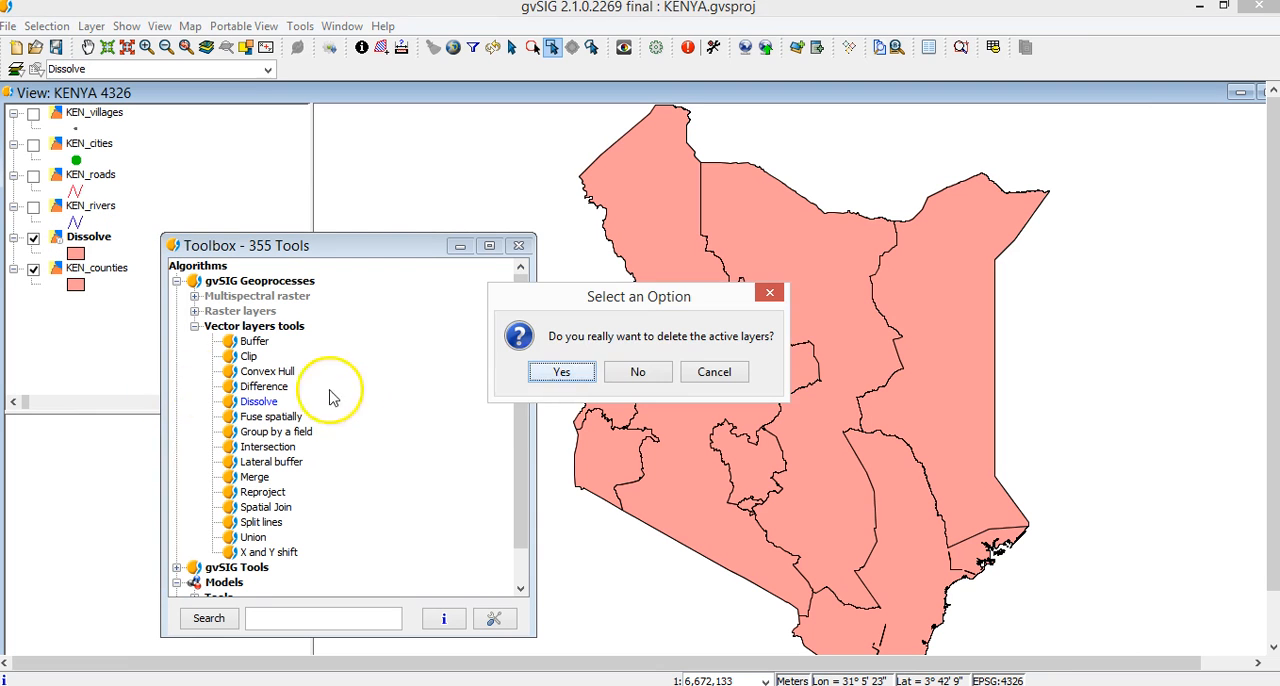
click(562, 372)
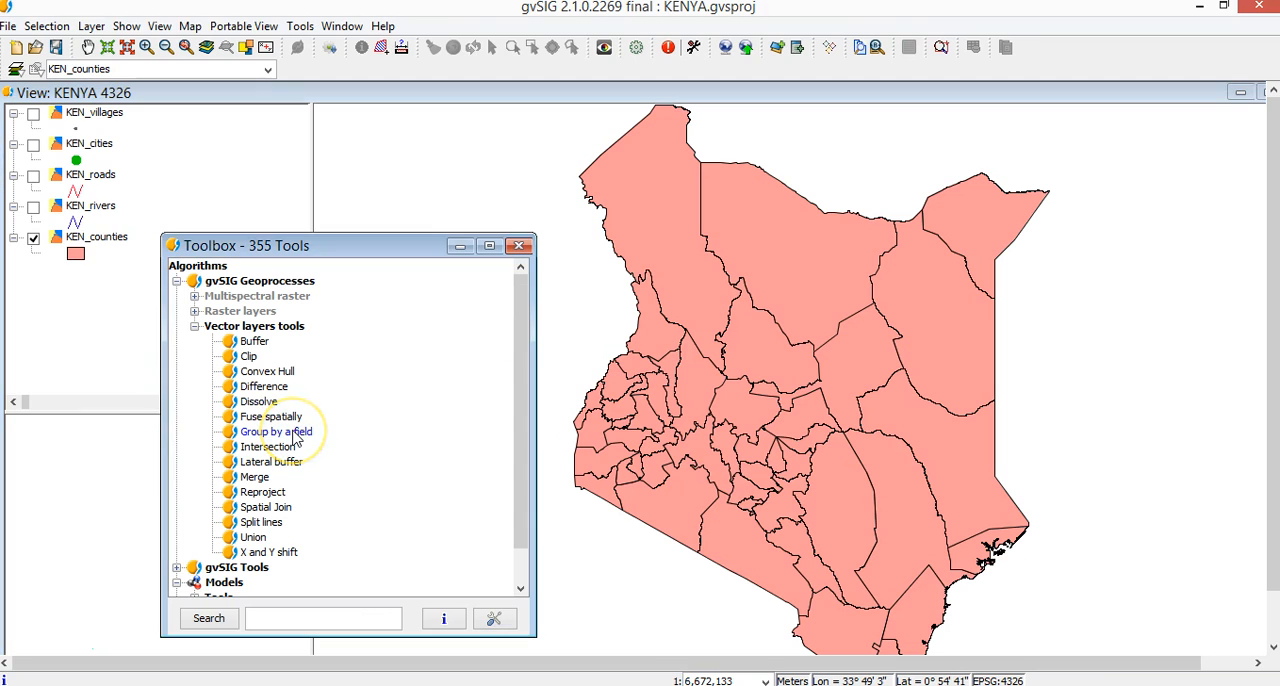
Run Group by a field on KEN_counties, grouping by PR with the sum of AREA_KM2 and spatial fusion of the geometries.
double_click(293, 434)
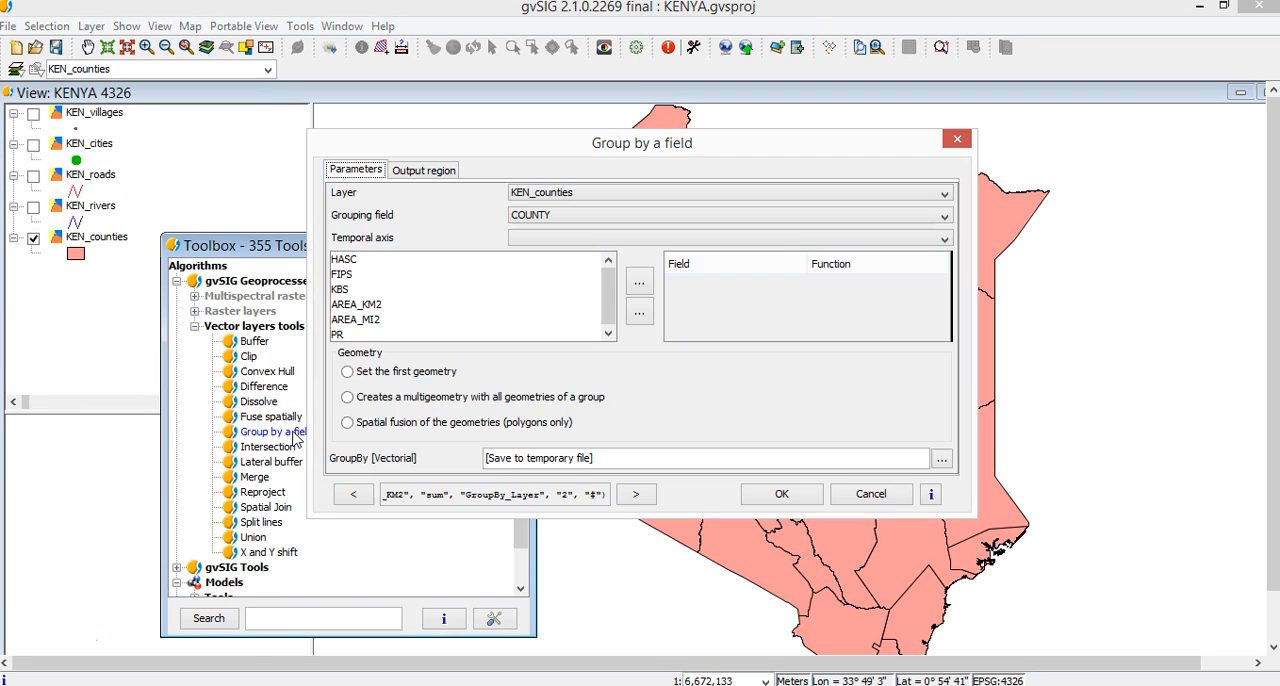
drag(503, 150, 681, 159)
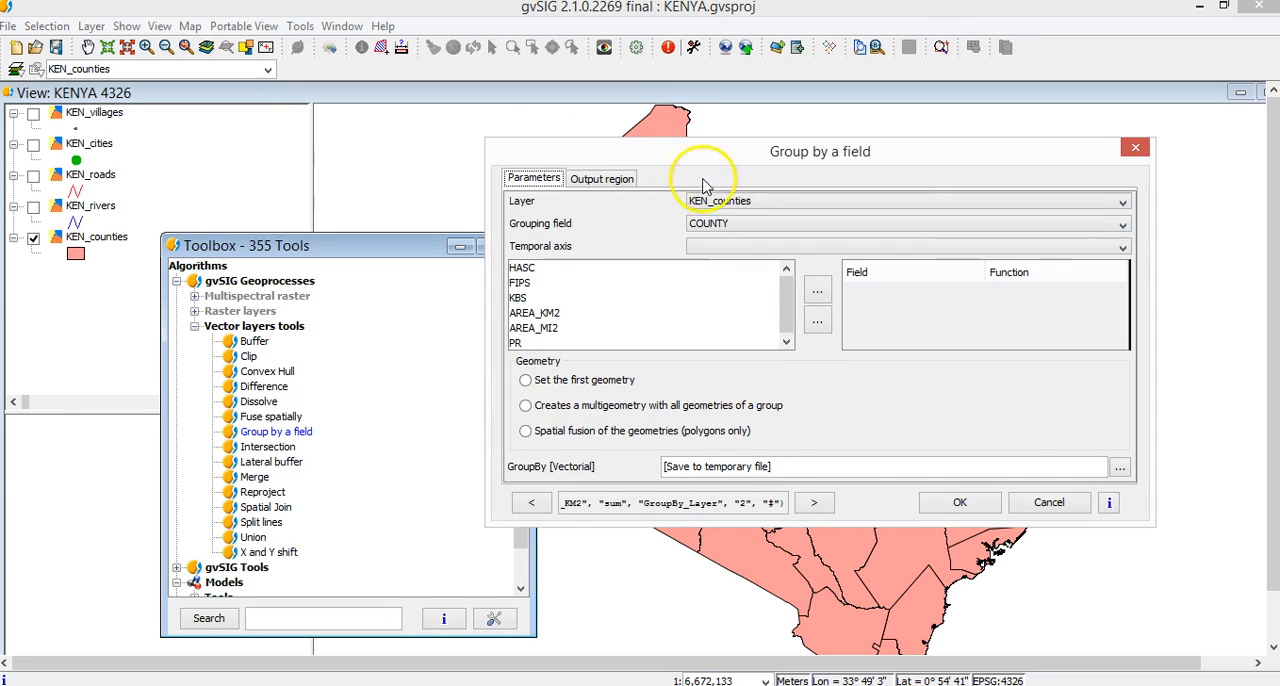
click(740, 226)
click(720, 339)
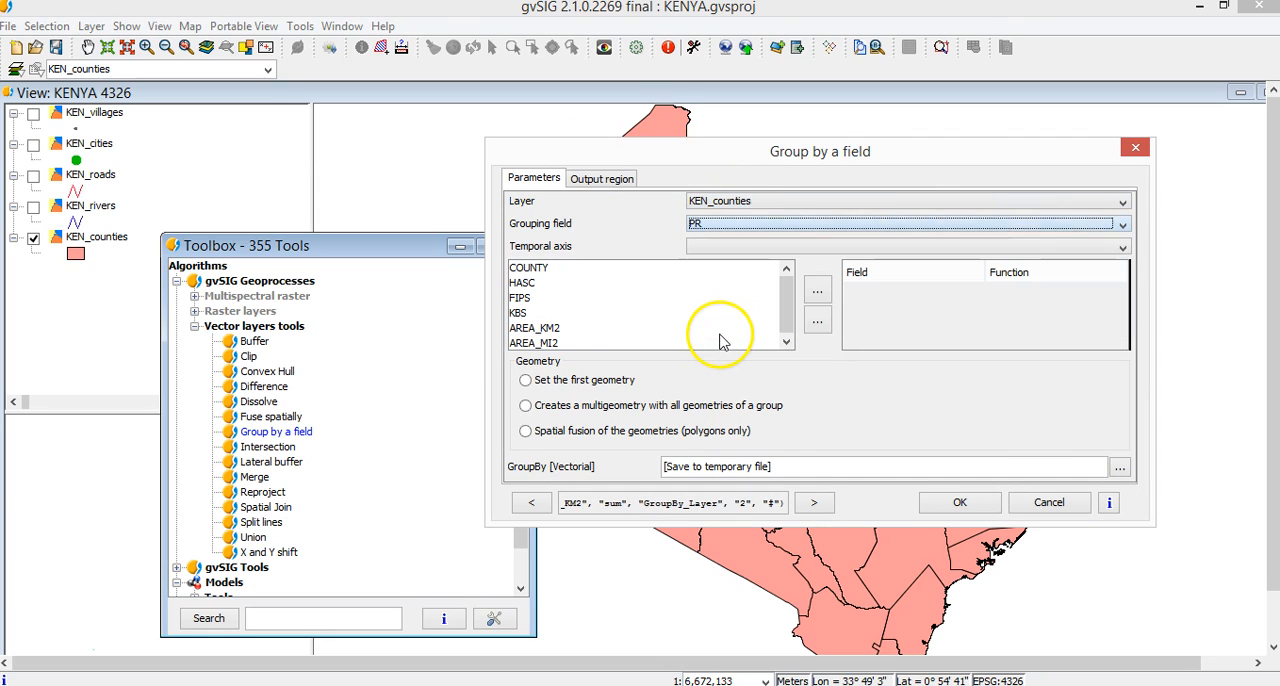
double_click(529, 330)
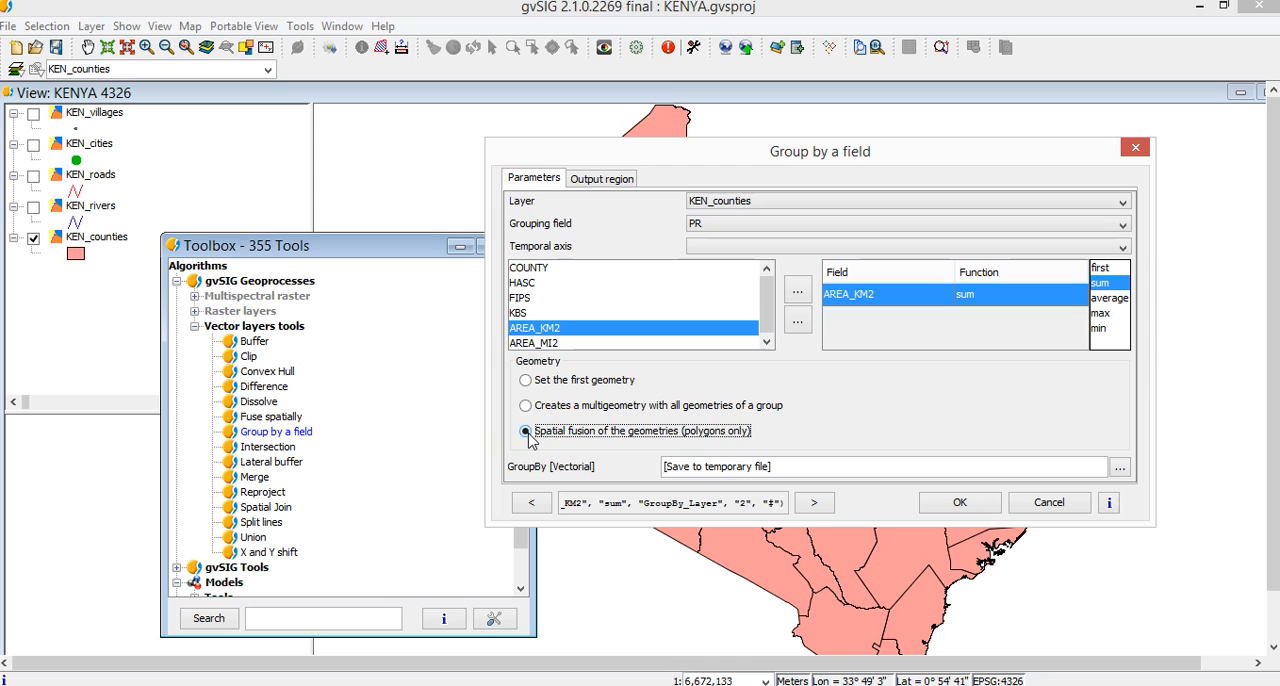
click(960, 503)
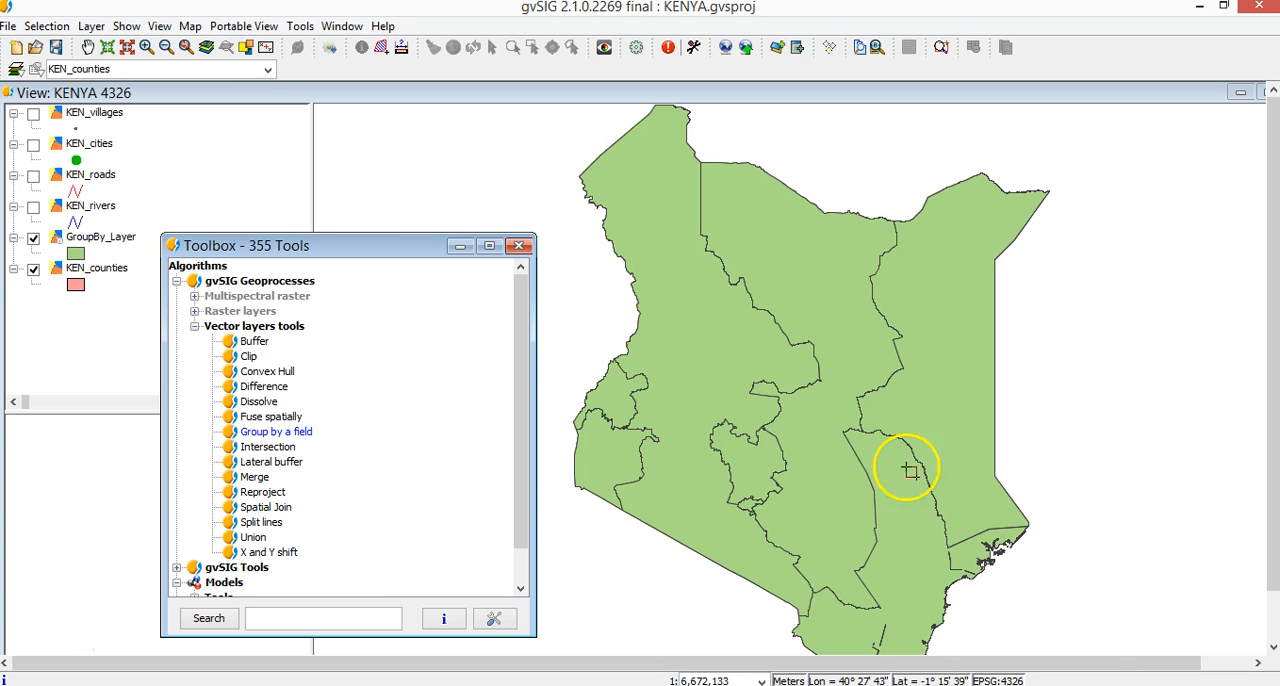
Examine the attribute table of GroupBy_Layer and close it.
click(105, 237)
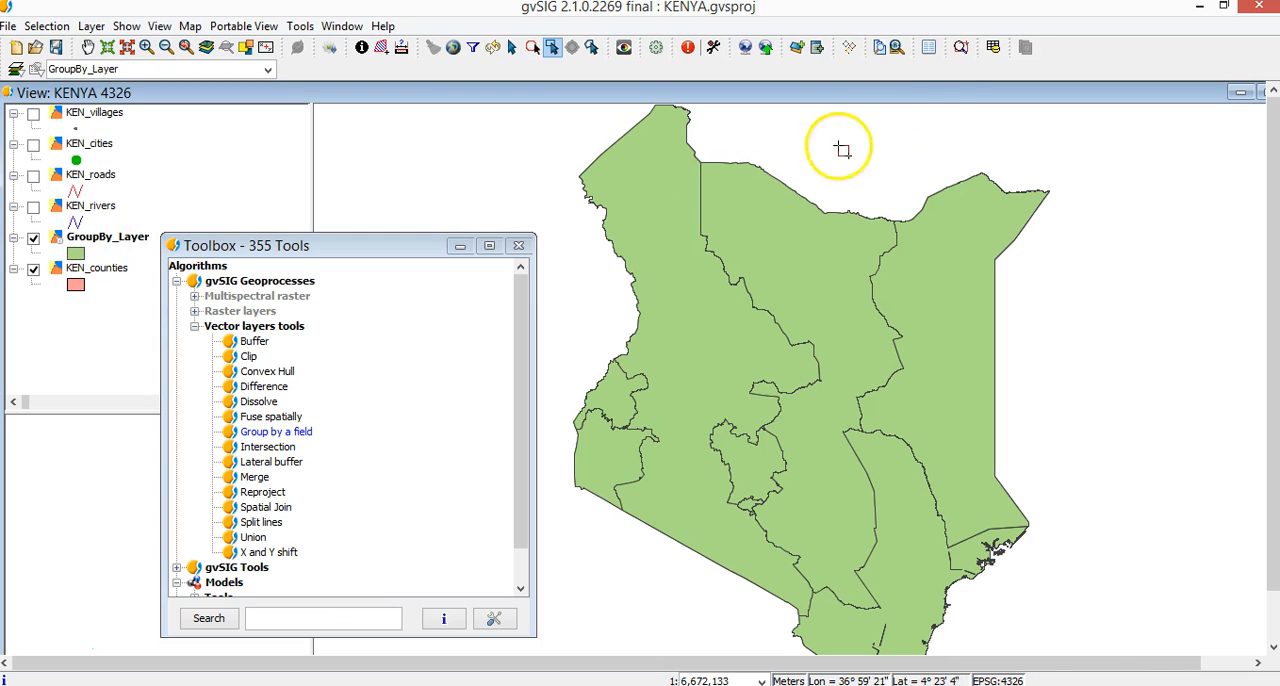
click(993, 47)
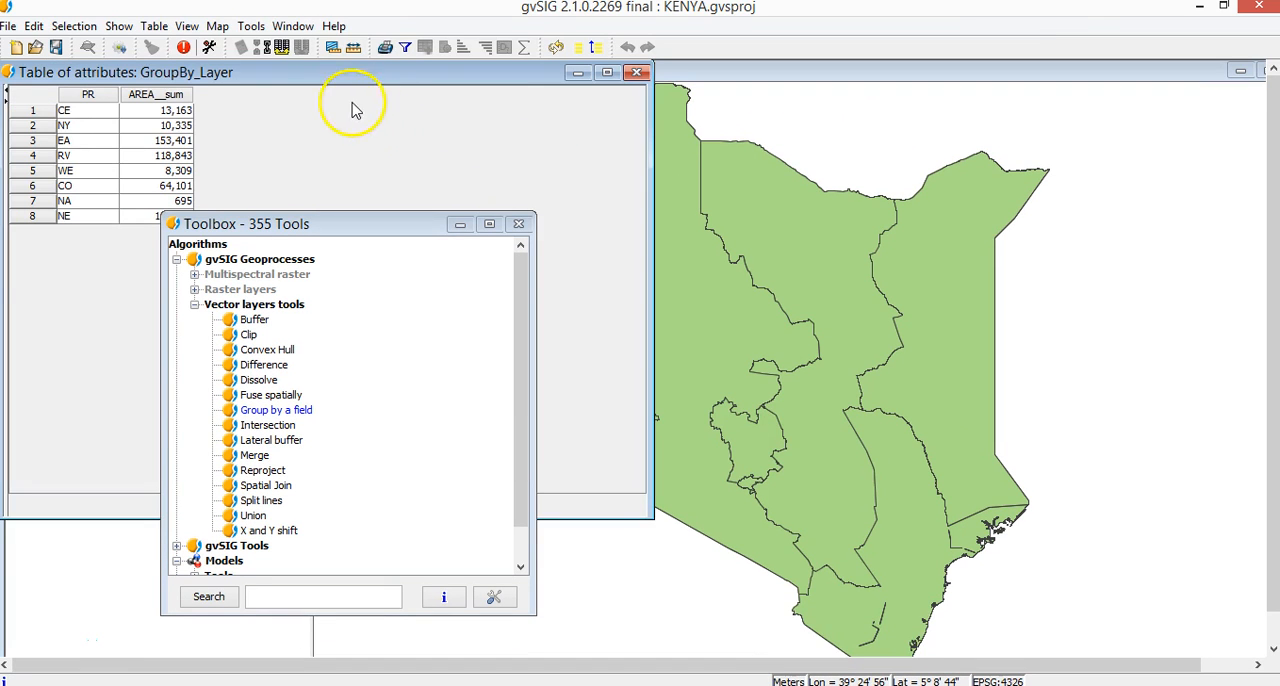
drag(326, 77, 968, 134)
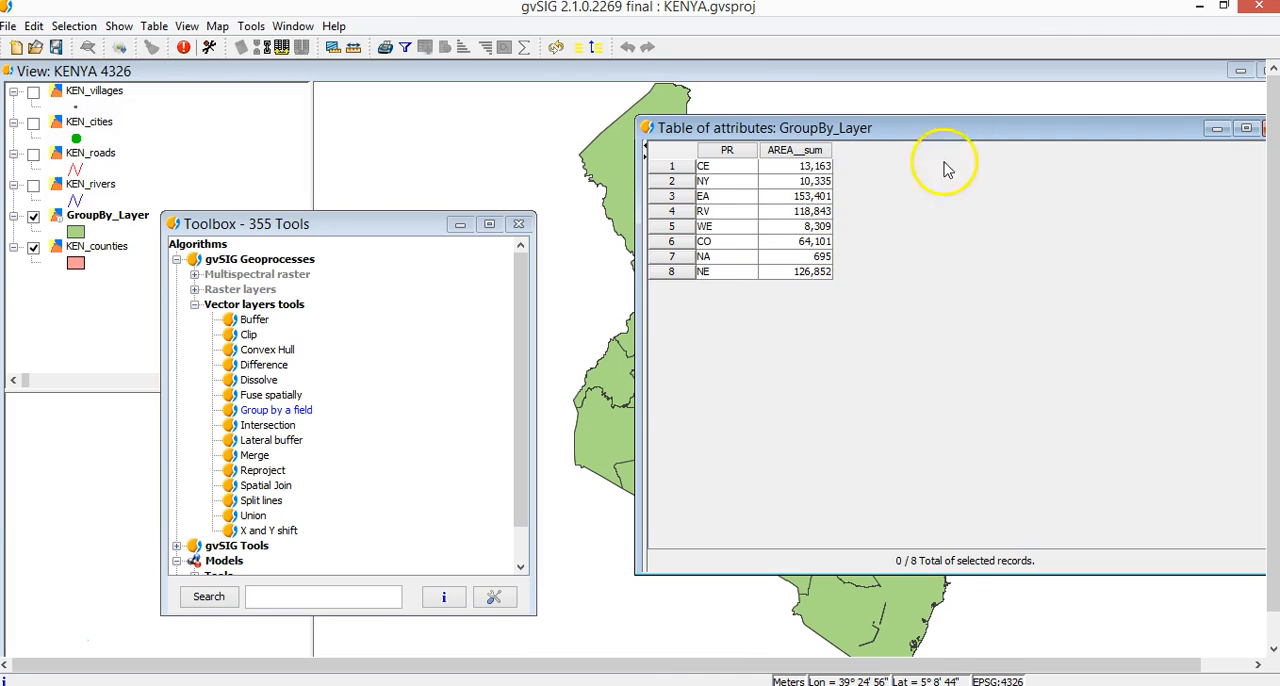
drag(957, 128, 810, 130)
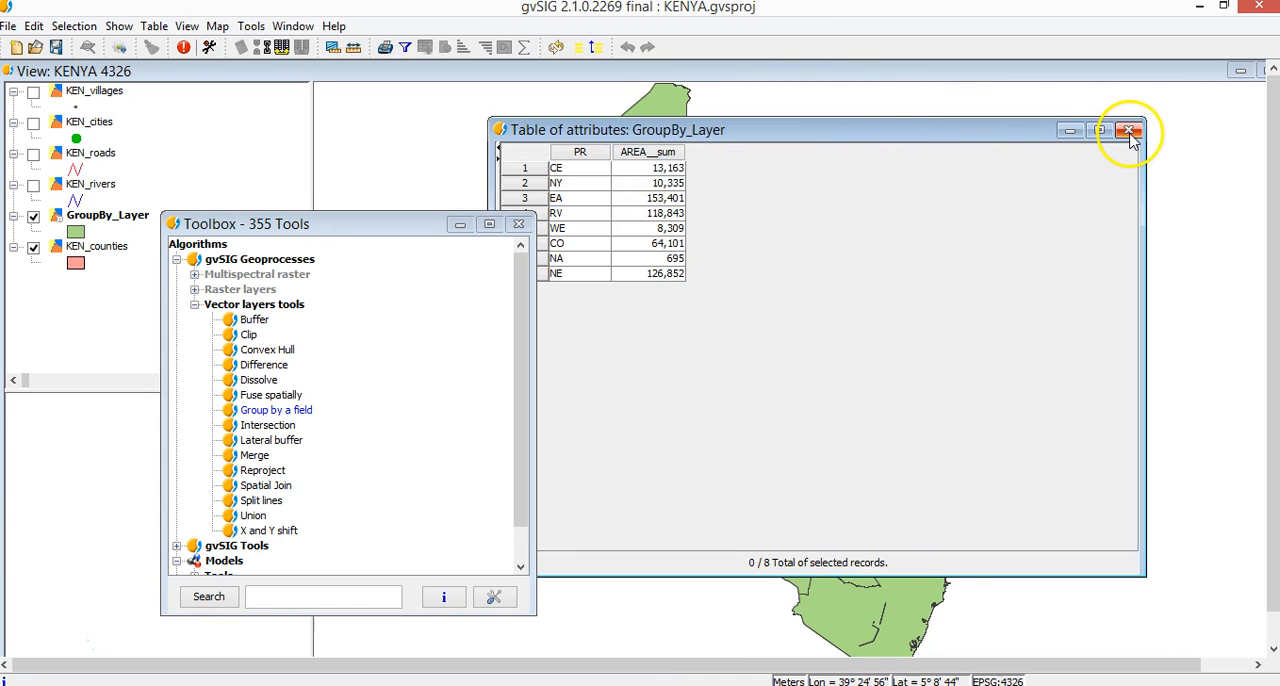
click(1129, 133)
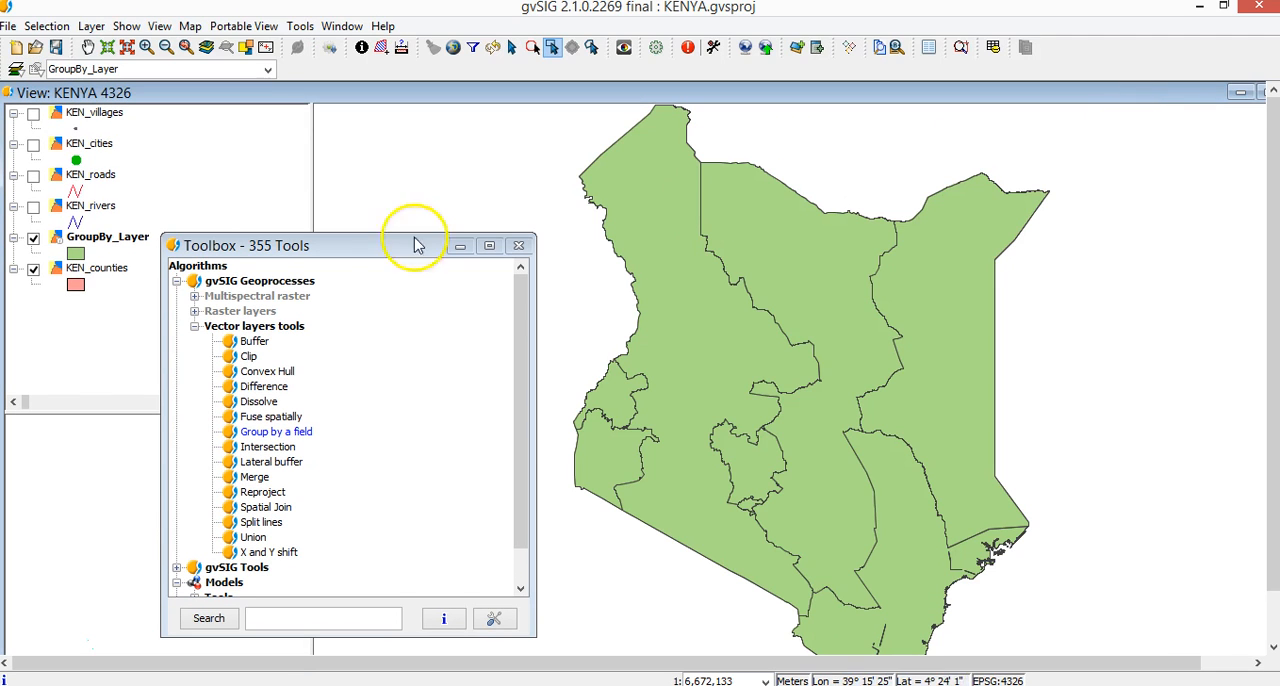
Hide GroupBy_Layer and select the block of central and southern counties in KEN_counties with a rectangle.
click(33, 238)
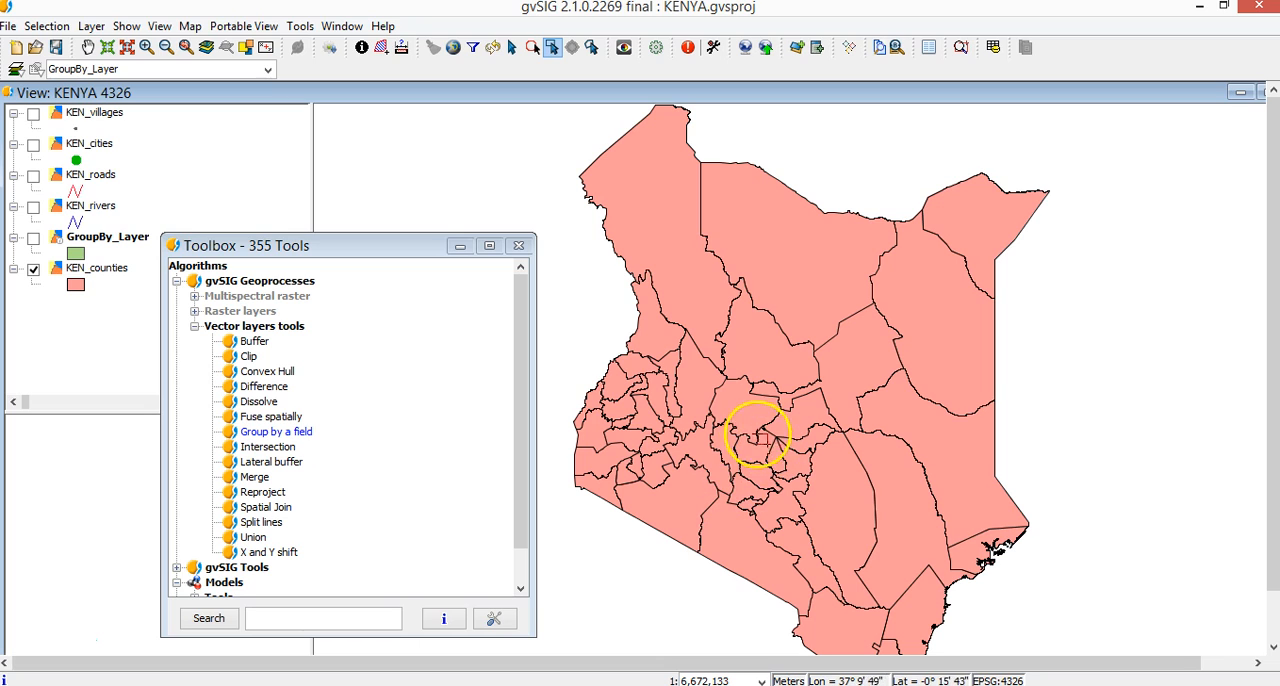
drag(778, 462, 839, 512)
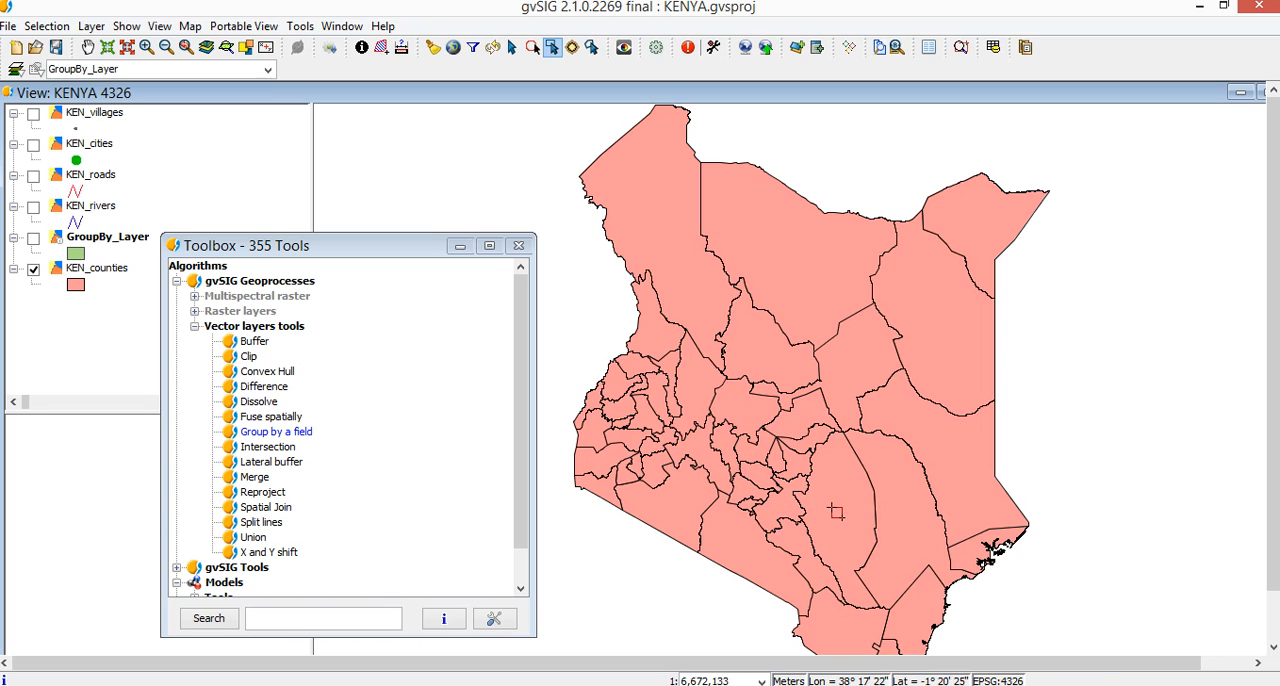
click(106, 270)
drag(741, 428, 842, 524)
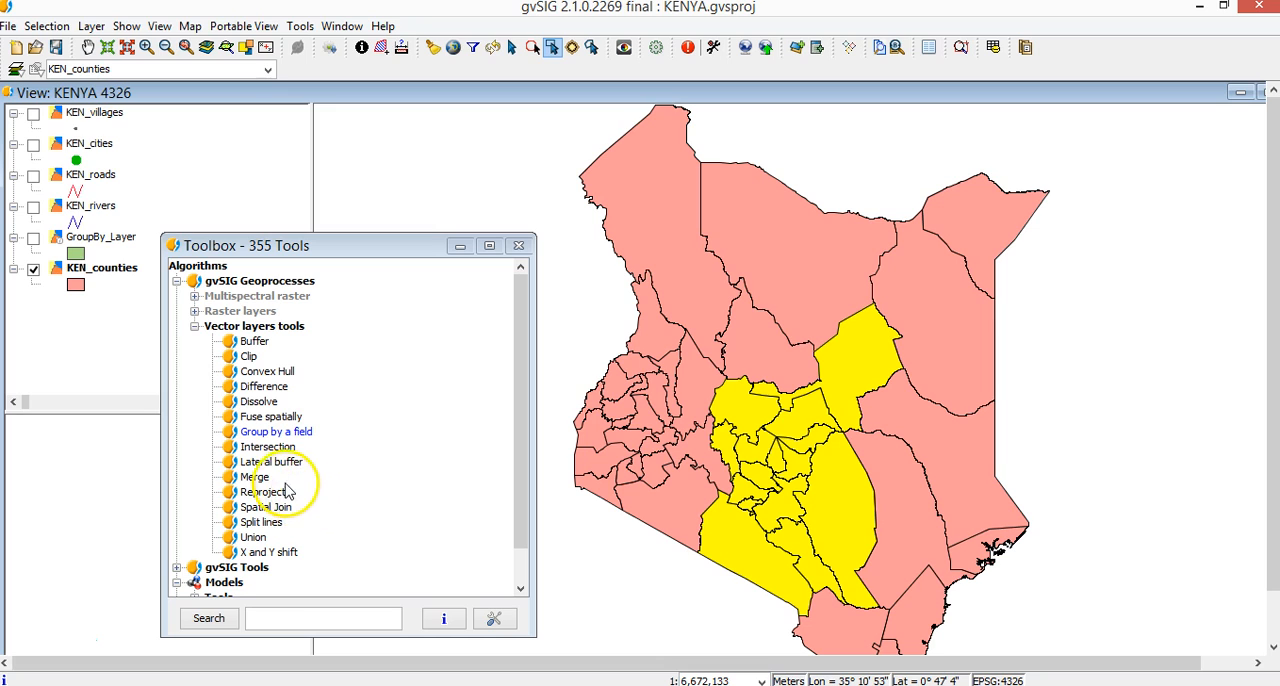
Run Fuse spatially on KEN_counties using only the selected geometries, saving both outputs to temporary files.
click(266, 419)
double_click(266, 419)
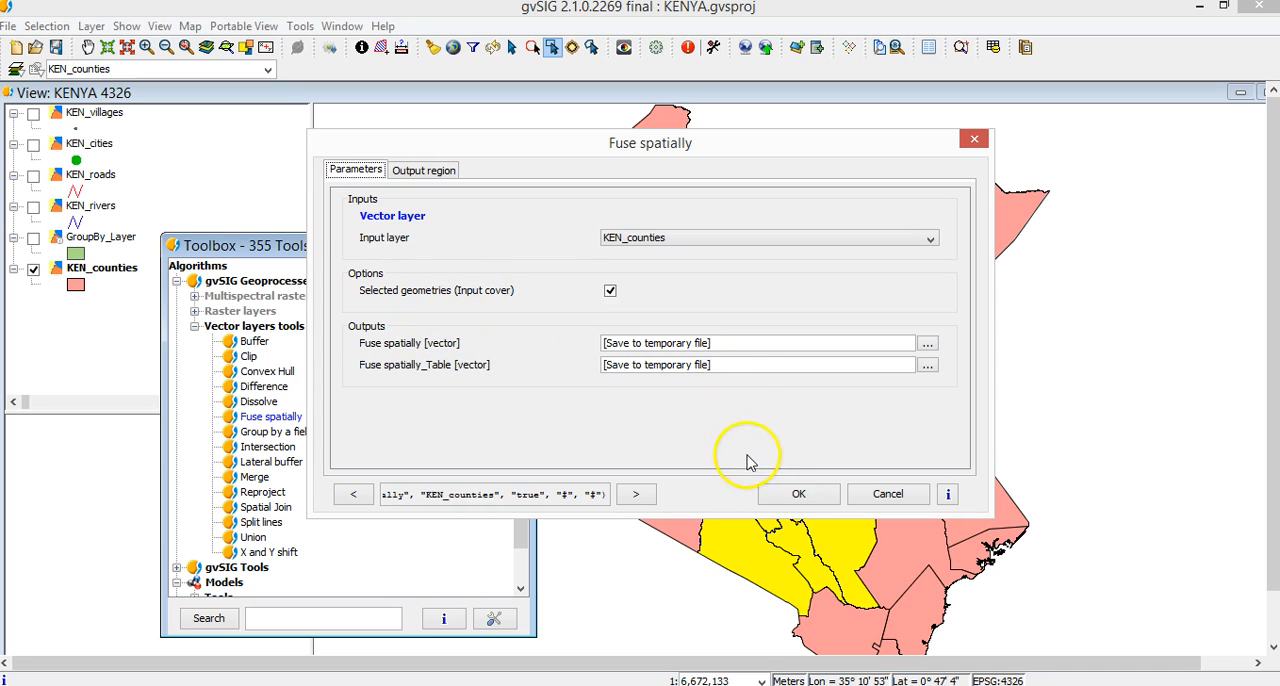
click(799, 494)
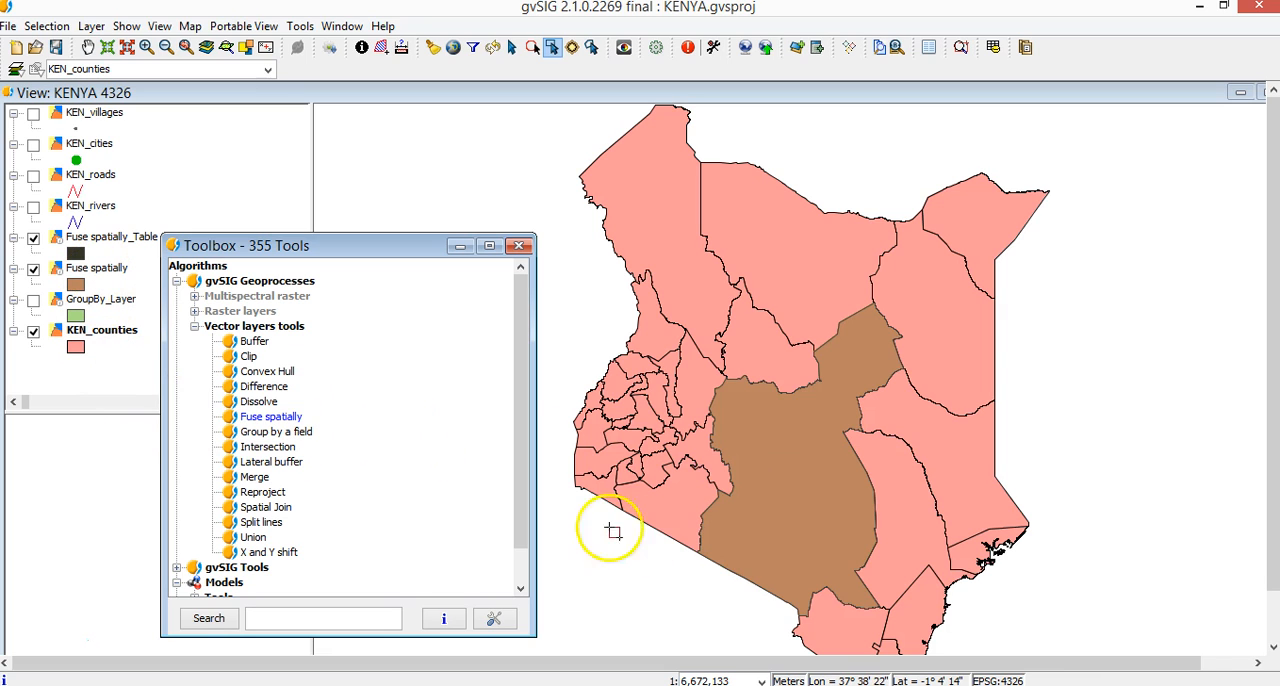
Examine the attribute table of the Fuse spatially_Table layer and close it.
click(101, 278)
click(101, 278)
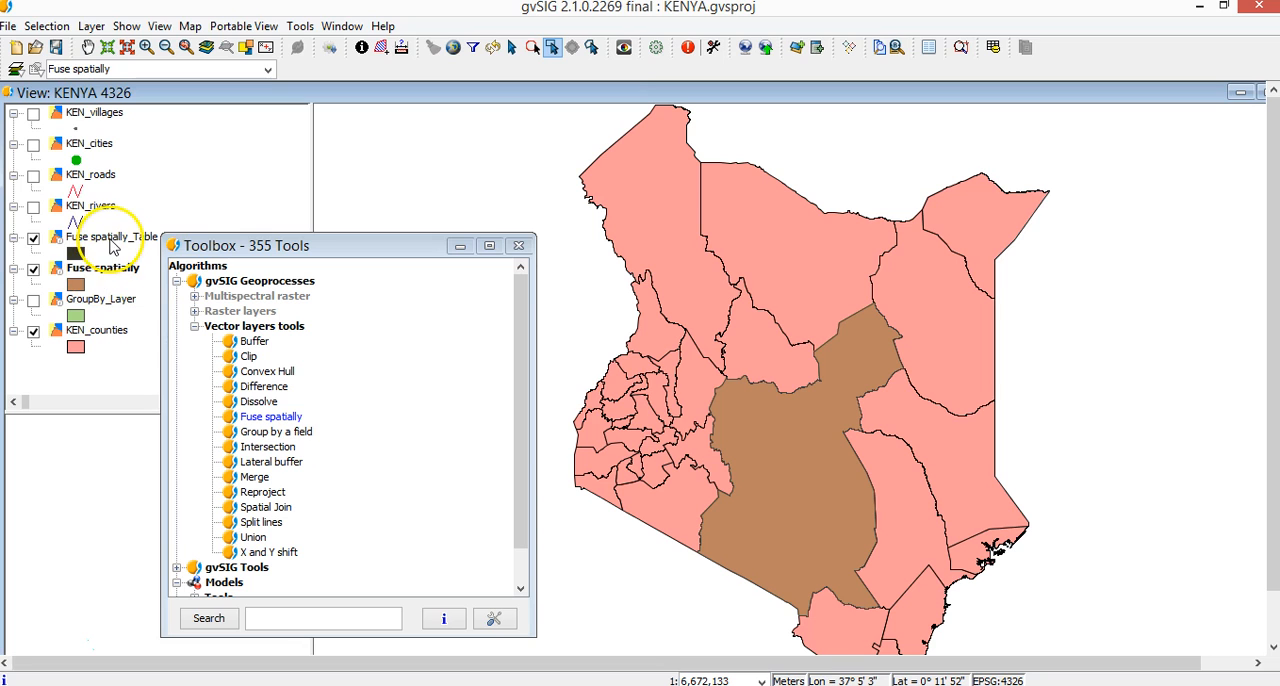
click(111, 240)
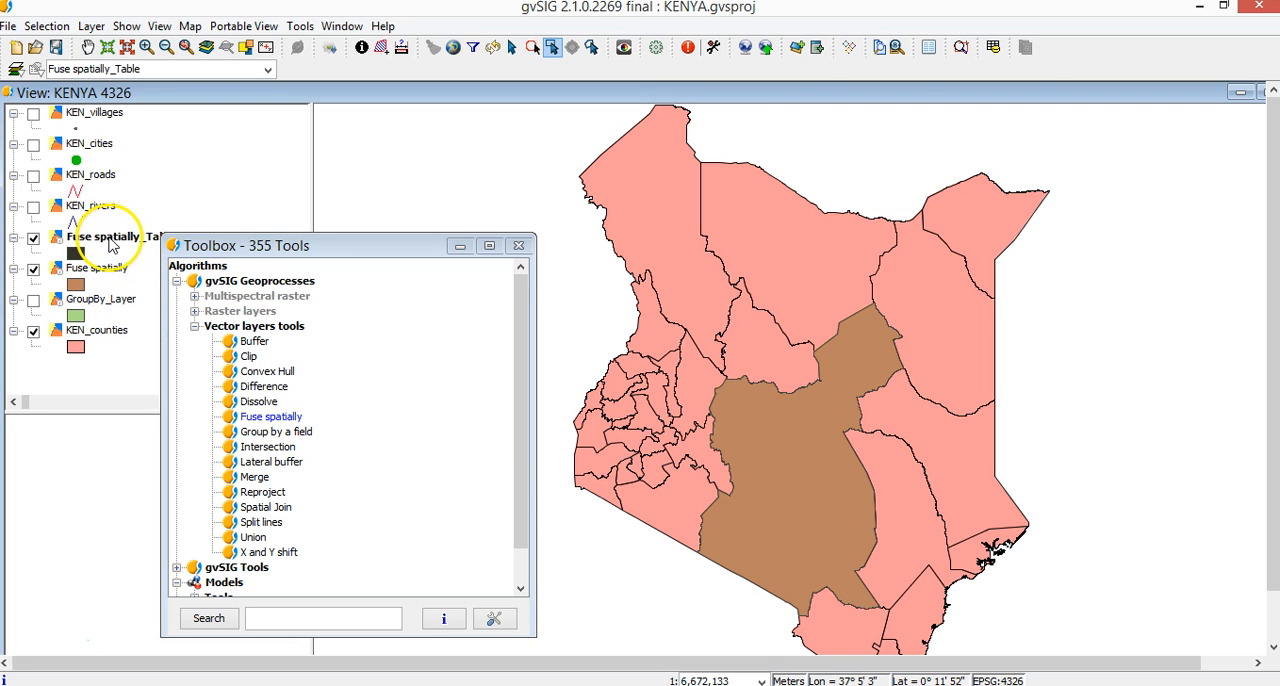
click(993, 47)
drag(394, 76, 929, 131)
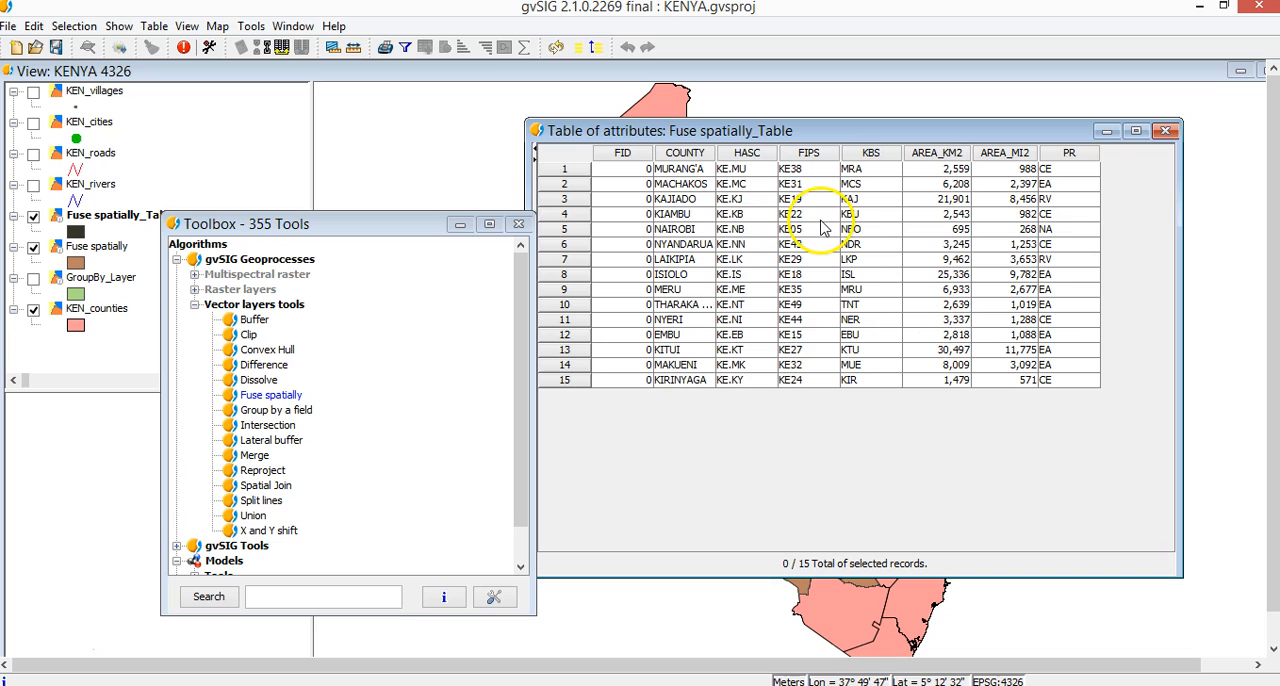
click(1164, 131)
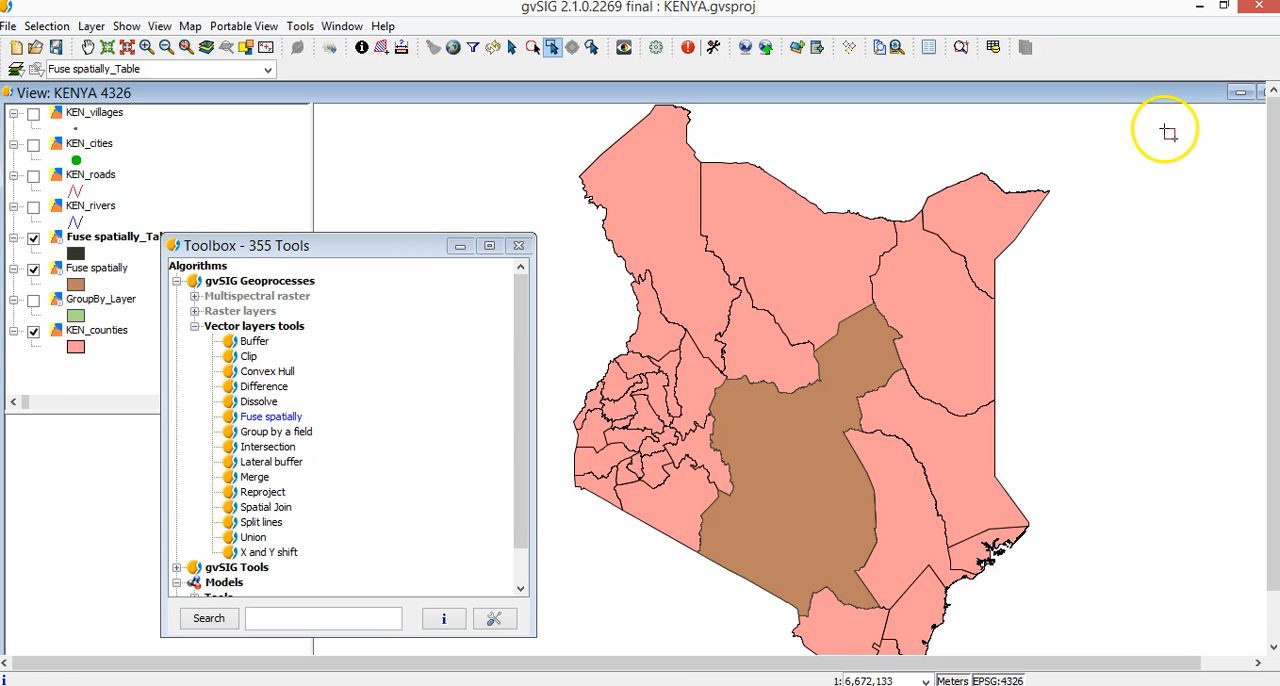
Show the KEN_cities layer and run X and Y shift on it with an X shift of 1.0 and a Y shift of 1.0.
click(228, 218)
click(34, 146)
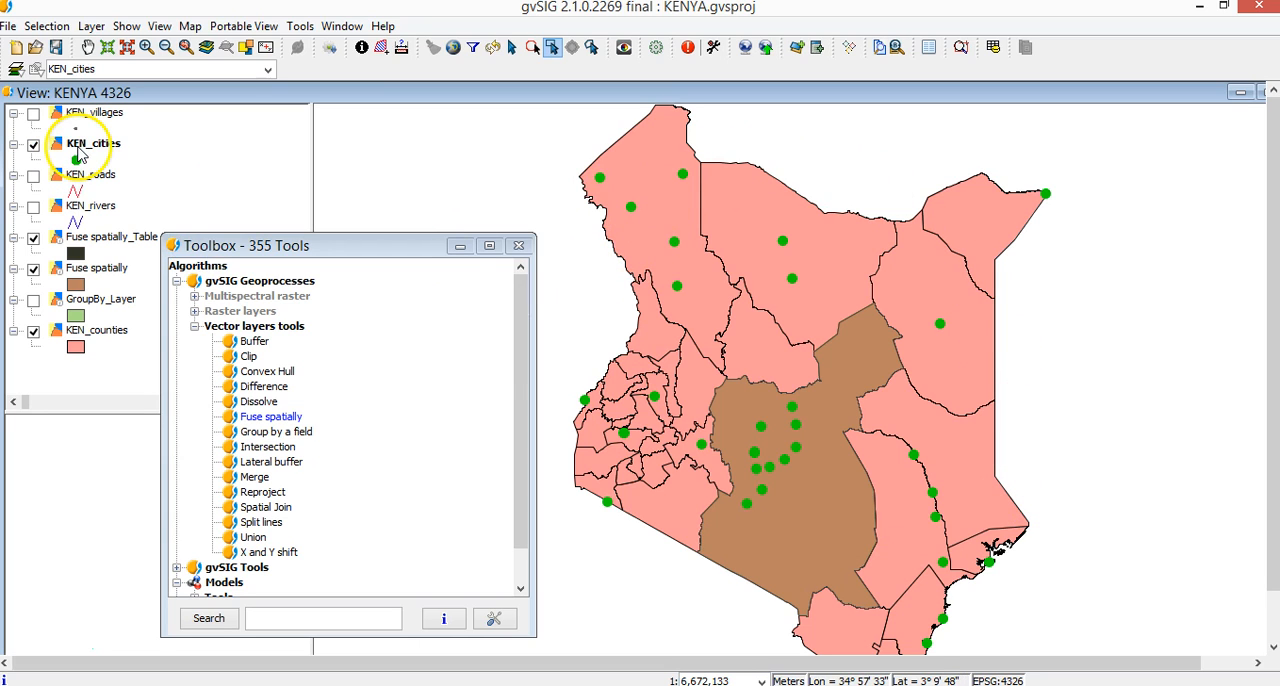
double_click(276, 558)
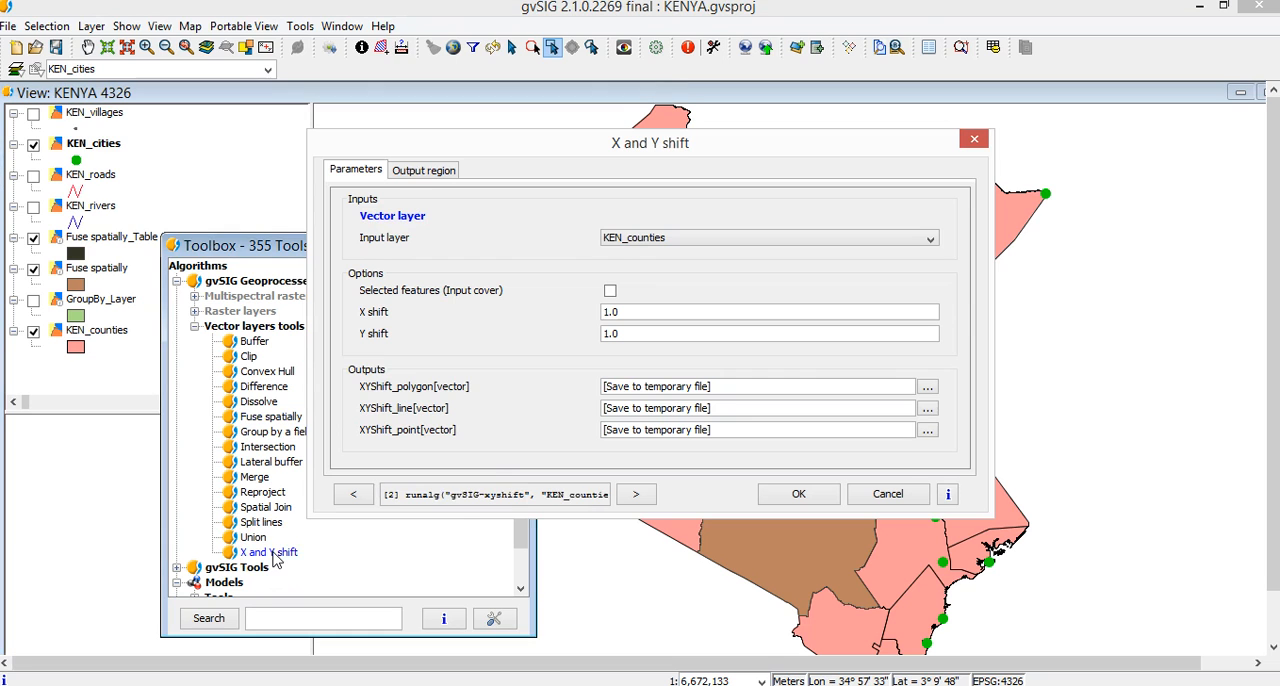
drag(519, 155, 697, 169)
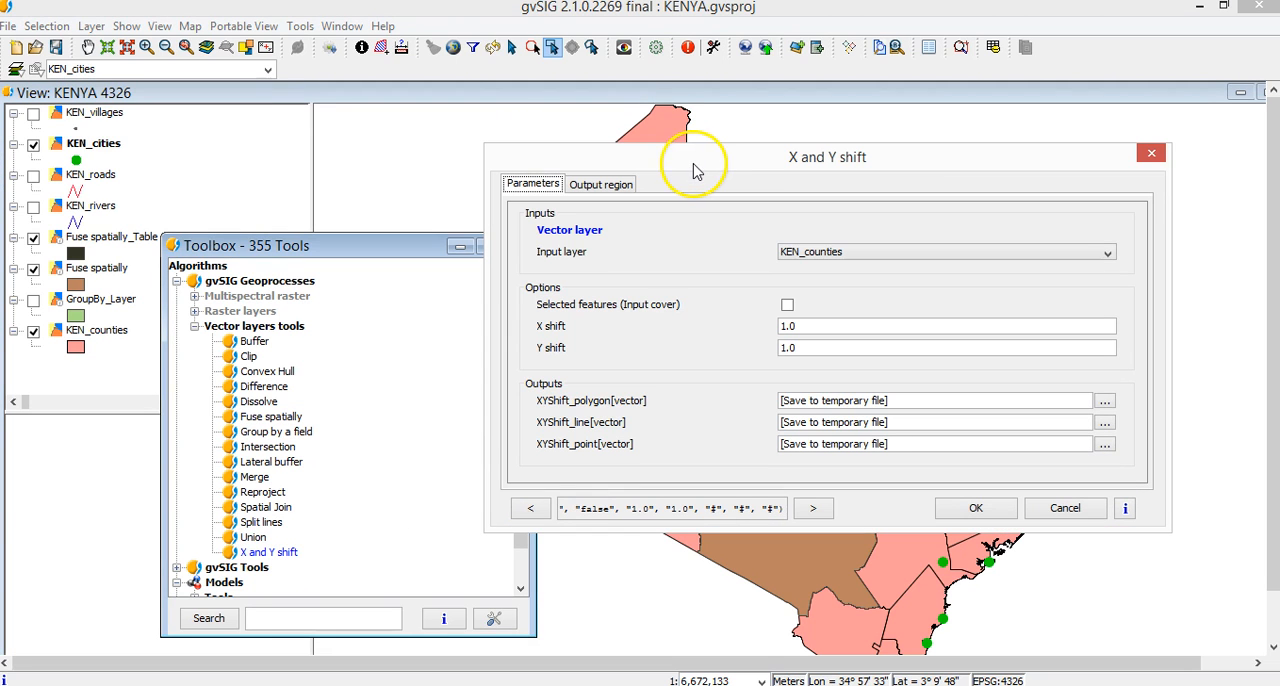
click(826, 254)
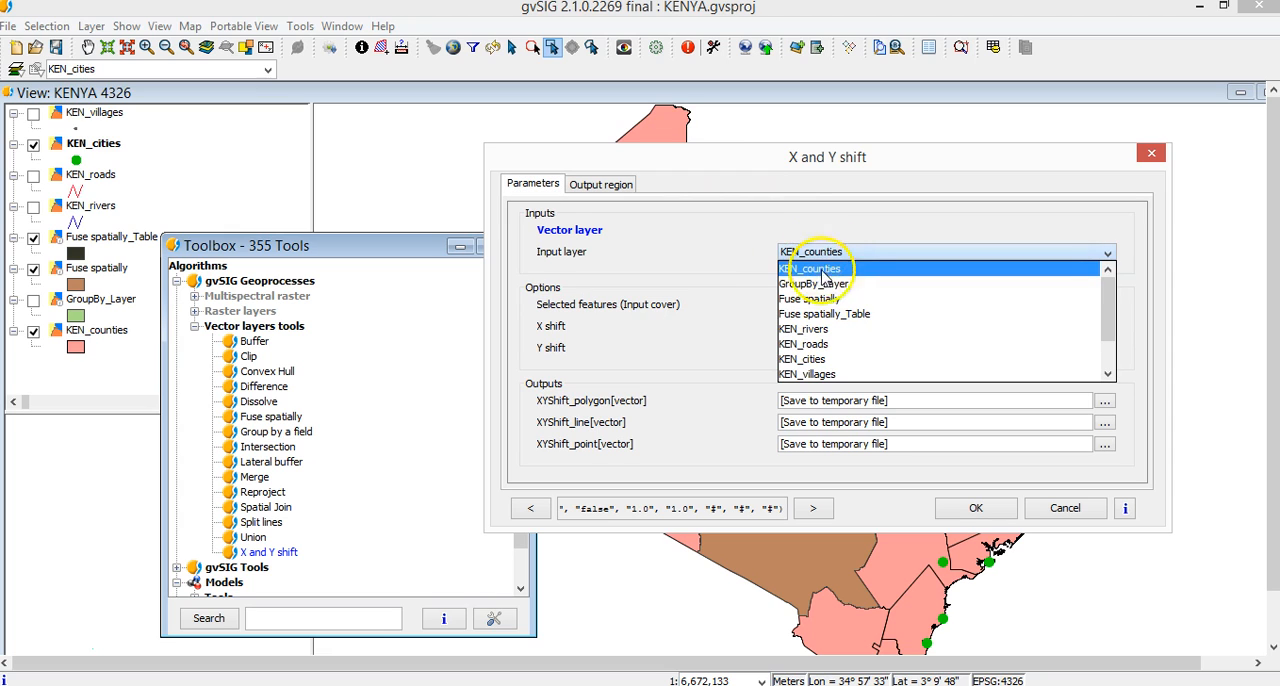
click(826, 359)
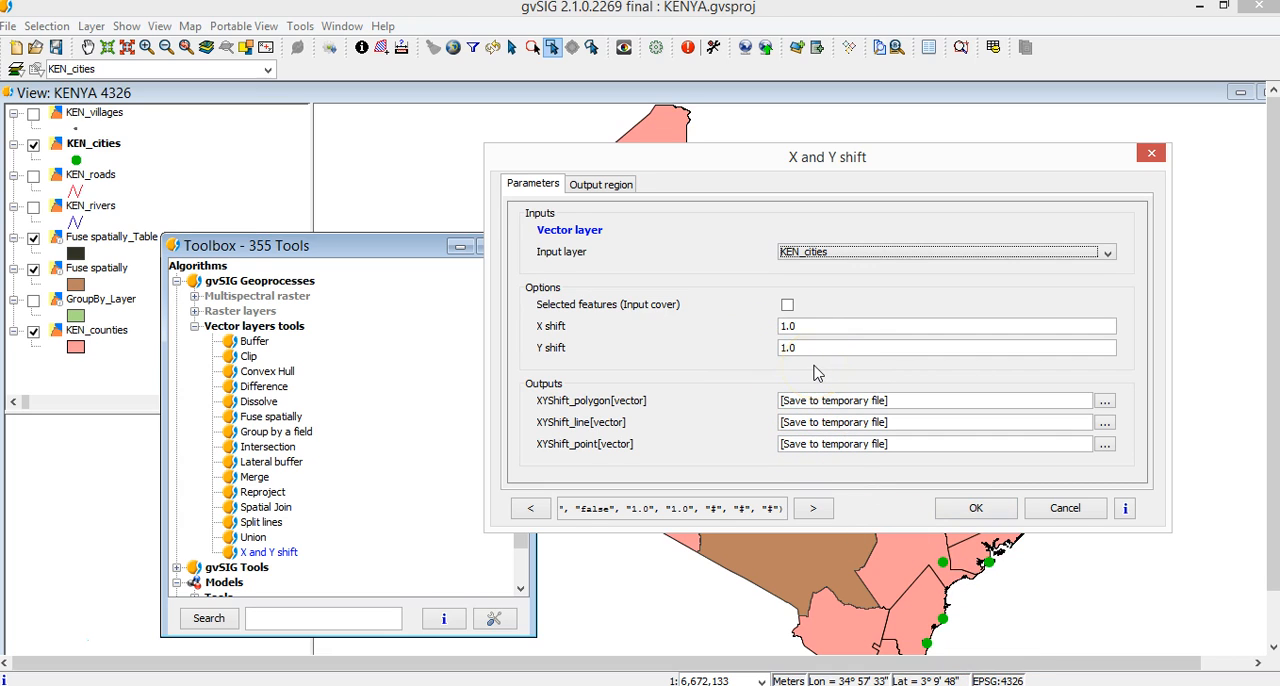
click(976, 510)
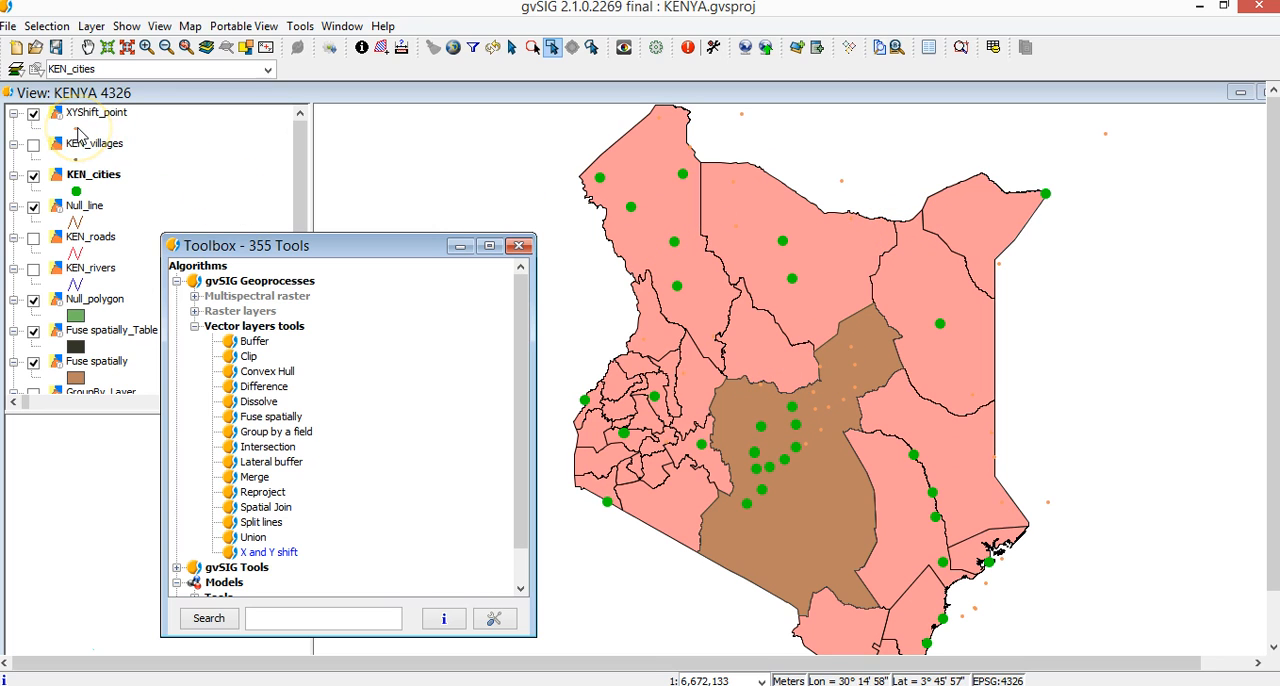
Change the marker symbol colour of the XYShift_point layer to blue.
double_click(77, 129)
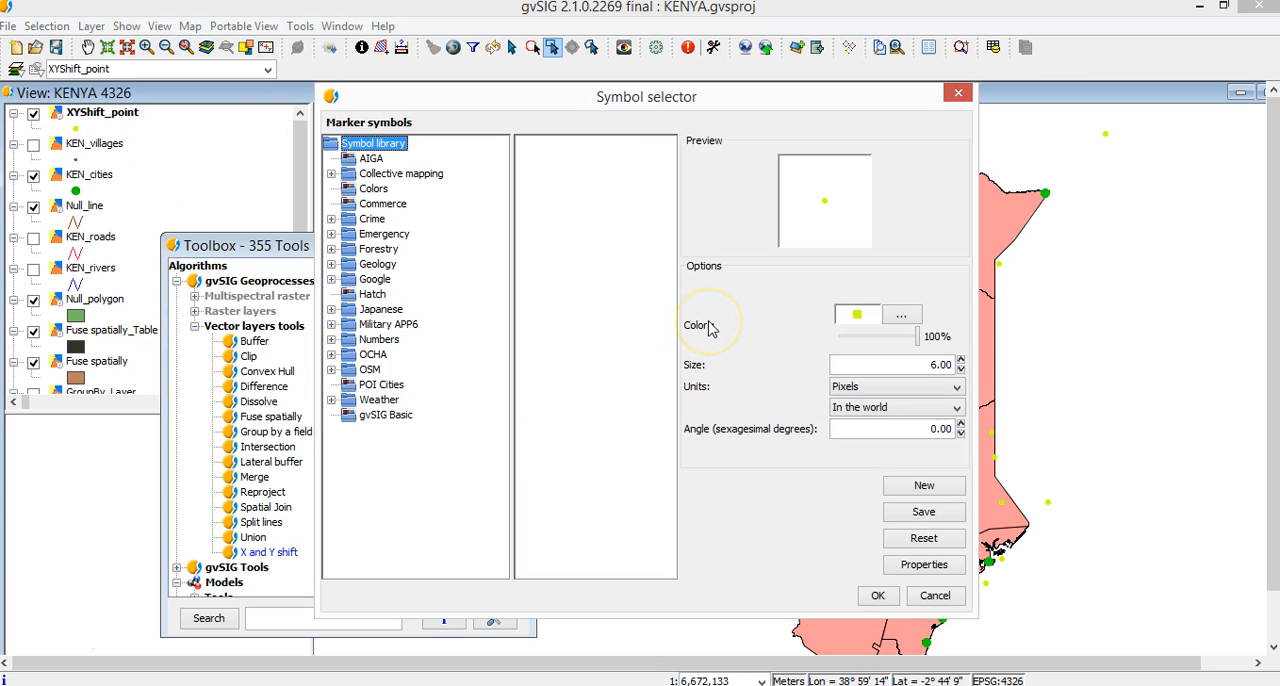
click(901, 315)
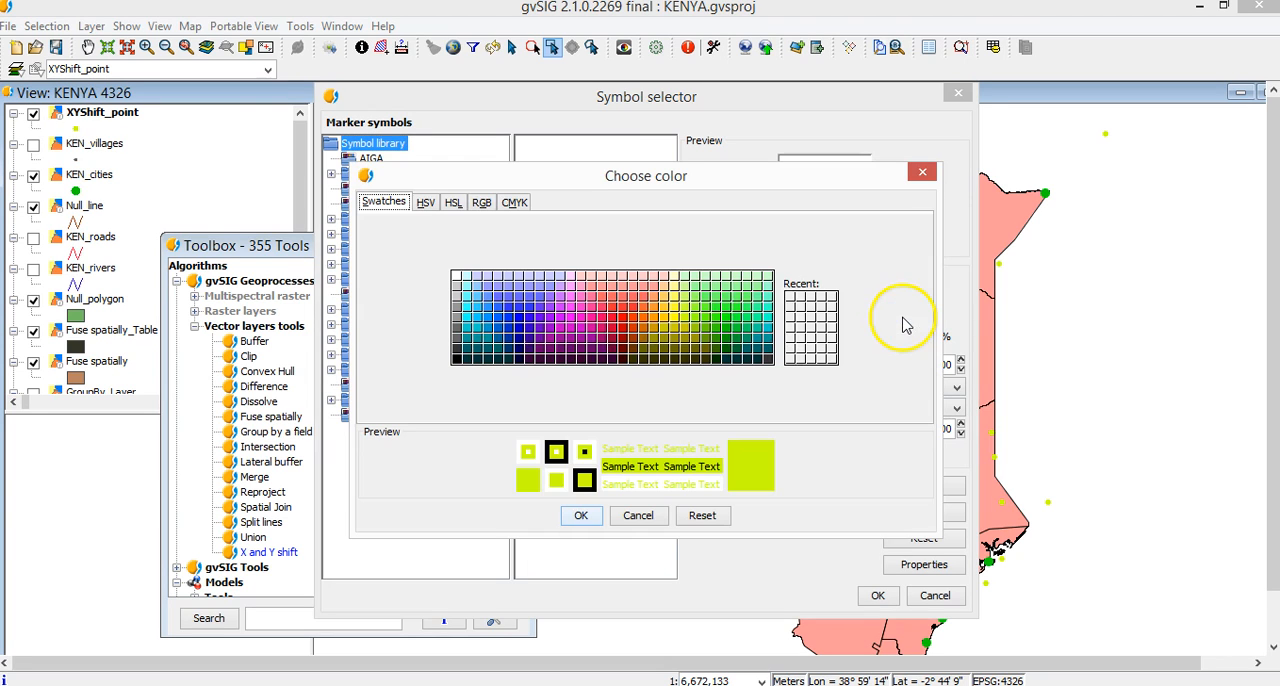
click(531, 319)
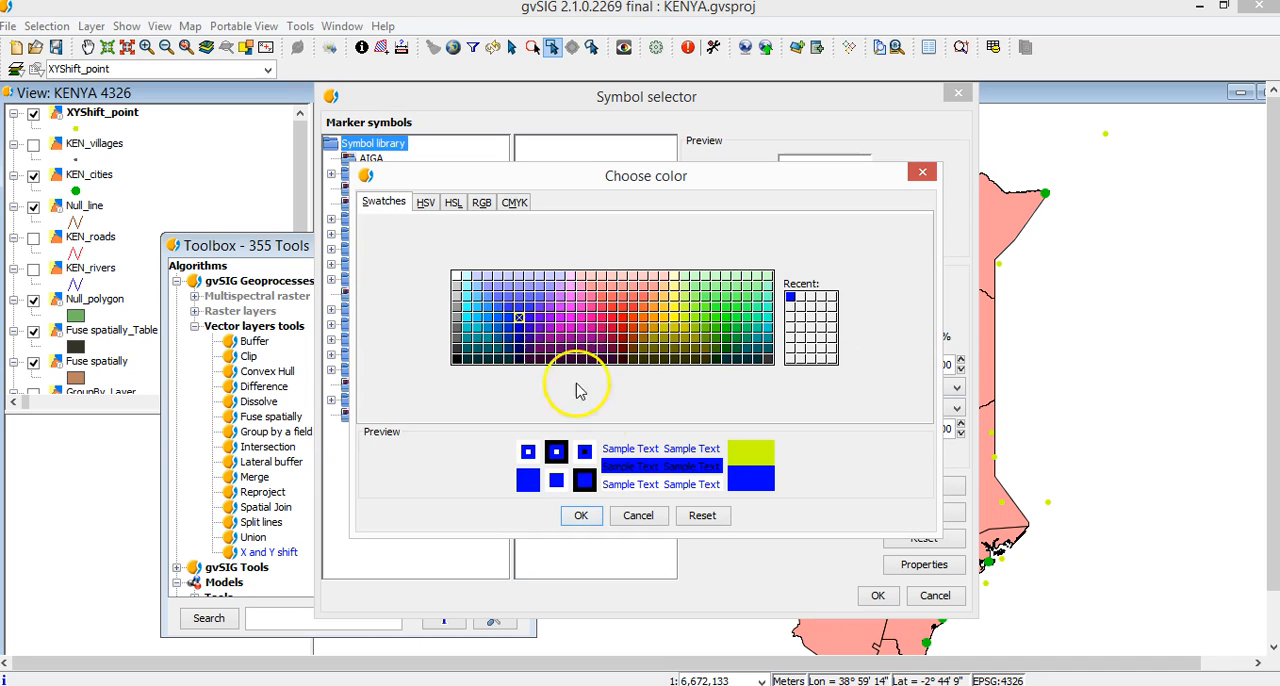
click(581, 515)
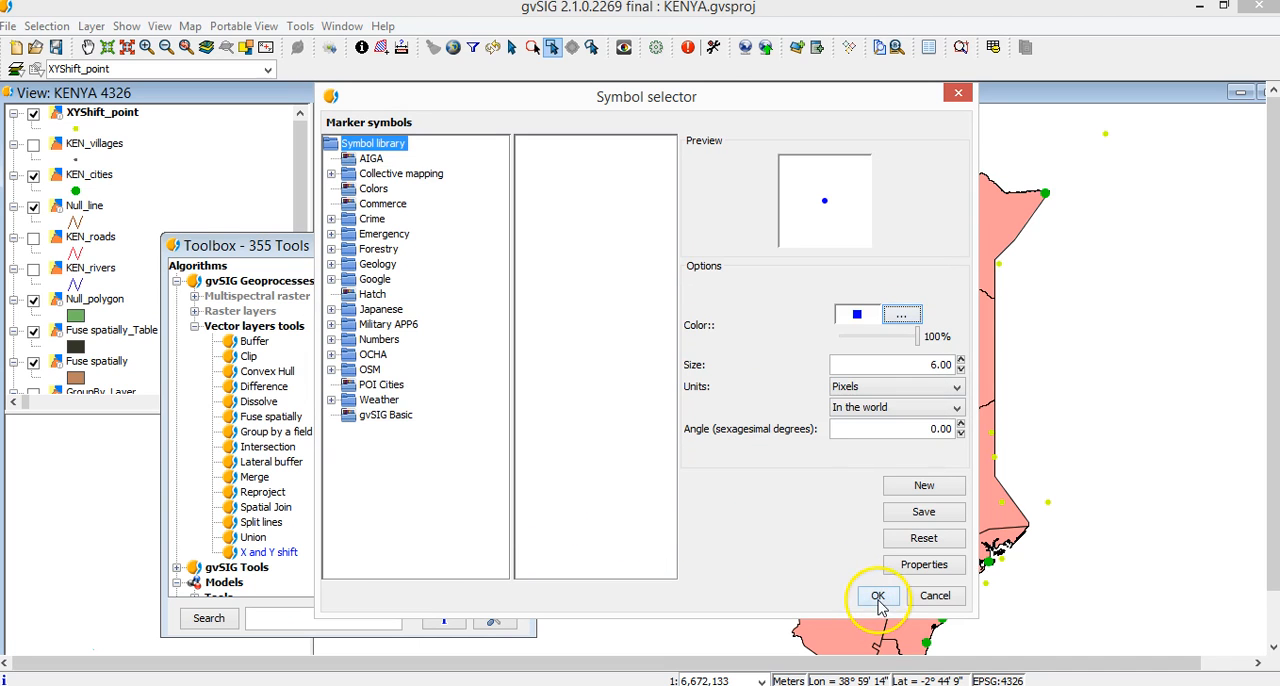
click(878, 595)
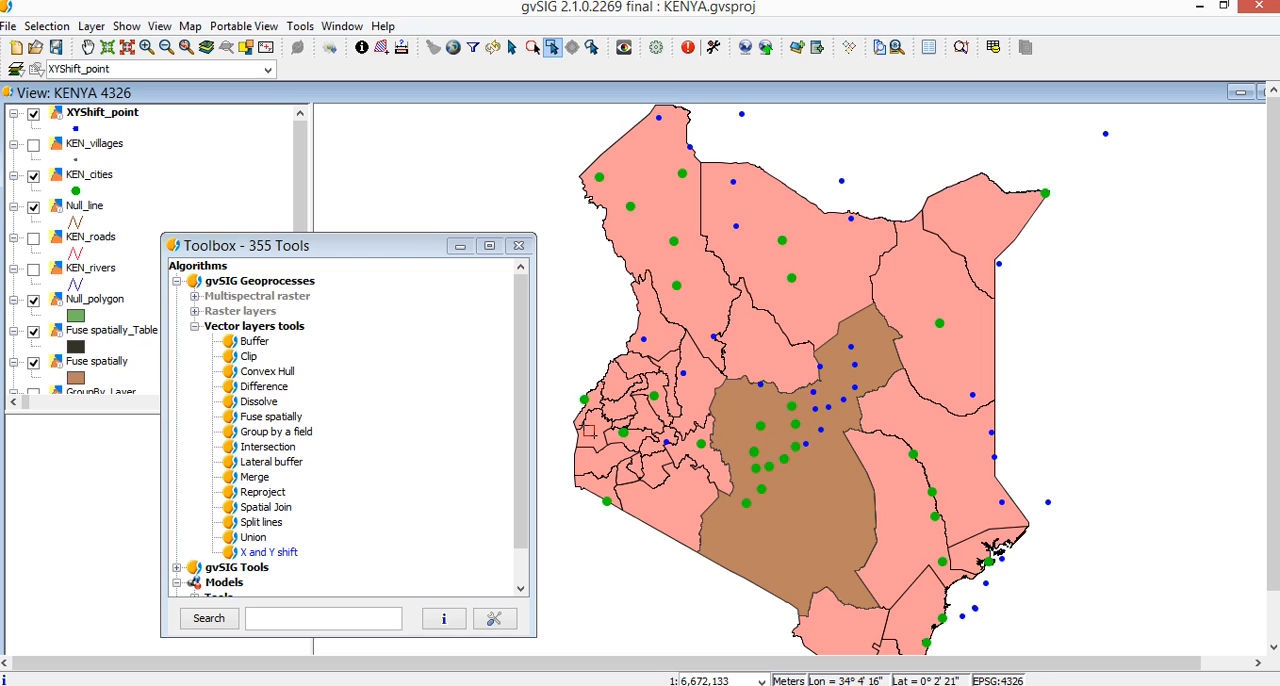
Start the Reproject geoprocess with KEN_cities as the input layer.
drag(380, 246, 390, 188)
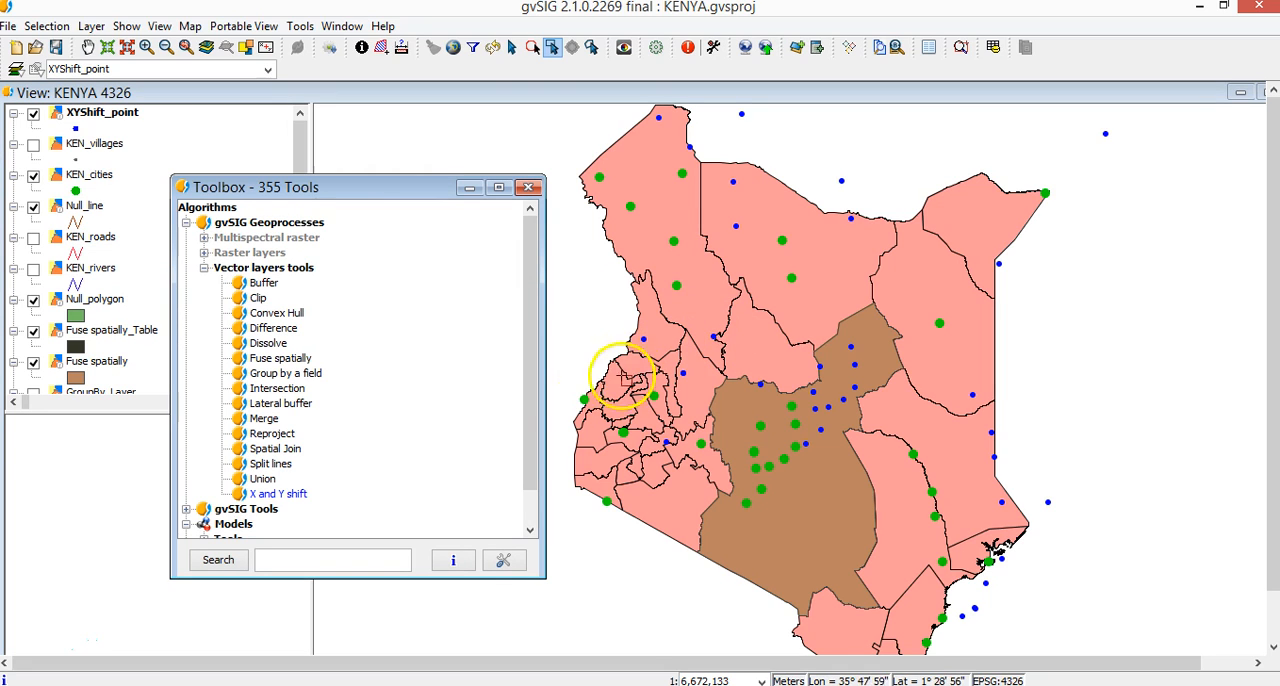
double_click(279, 441)
click(580, 208)
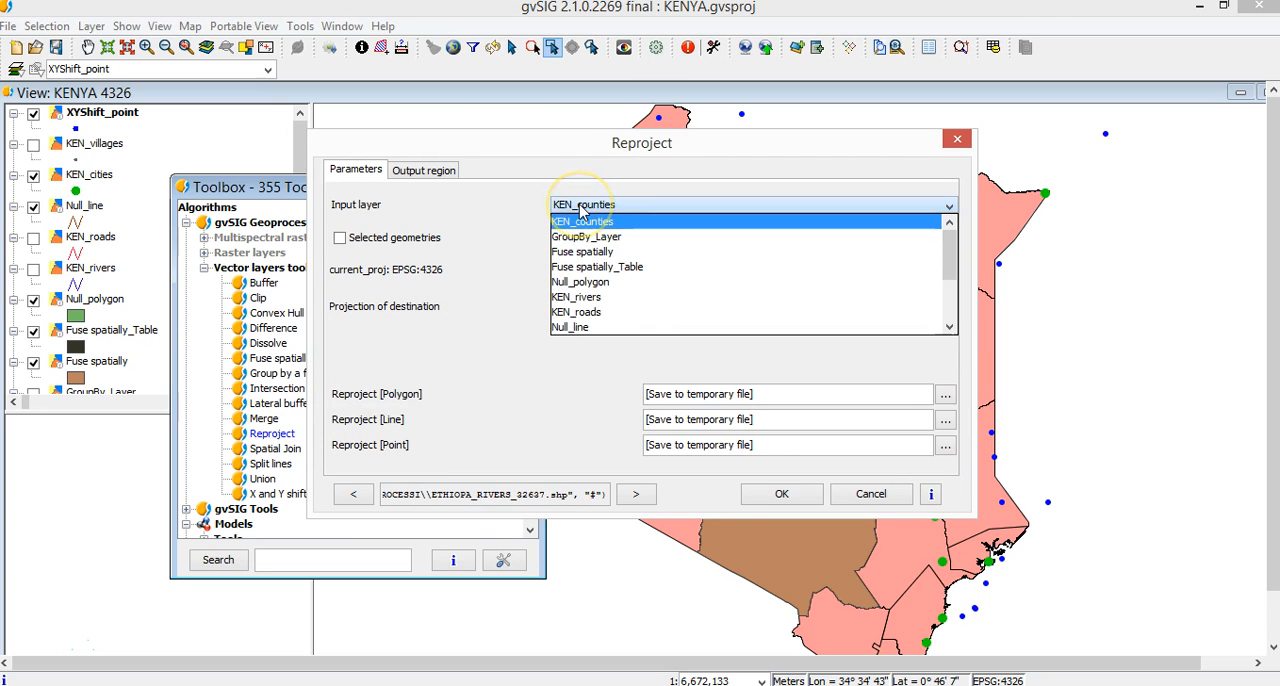
scroll(582, 225, down, 2)
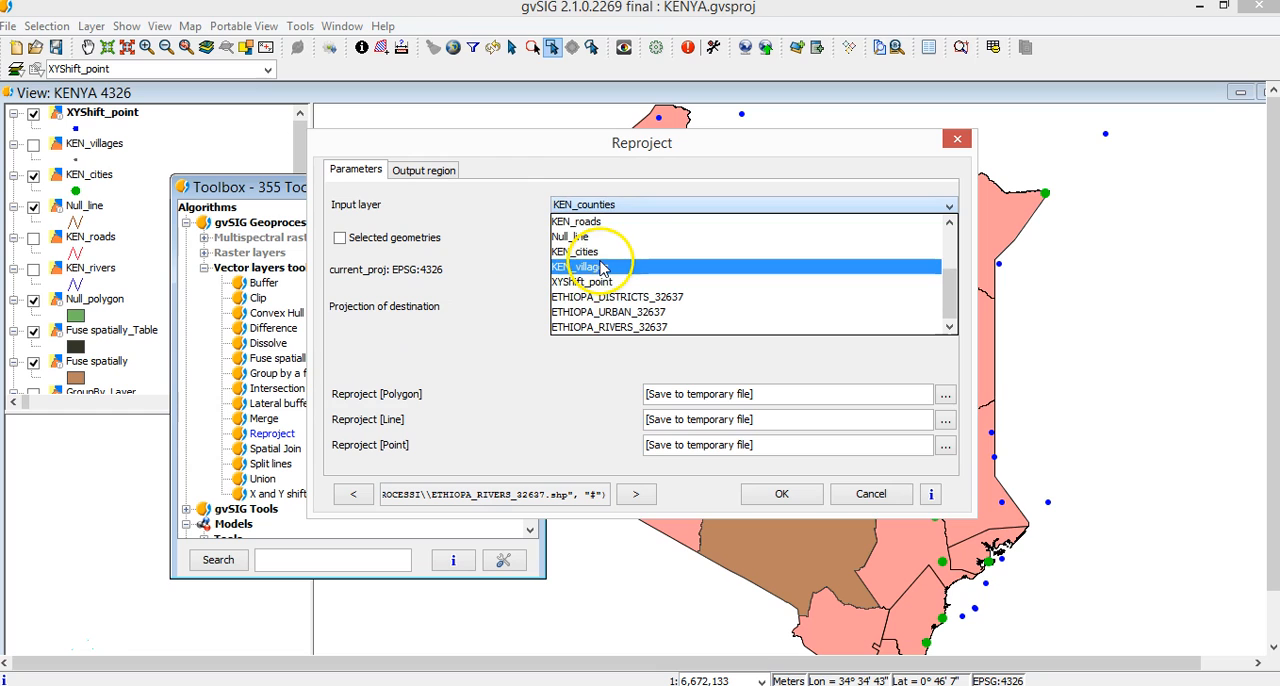
click(595, 251)
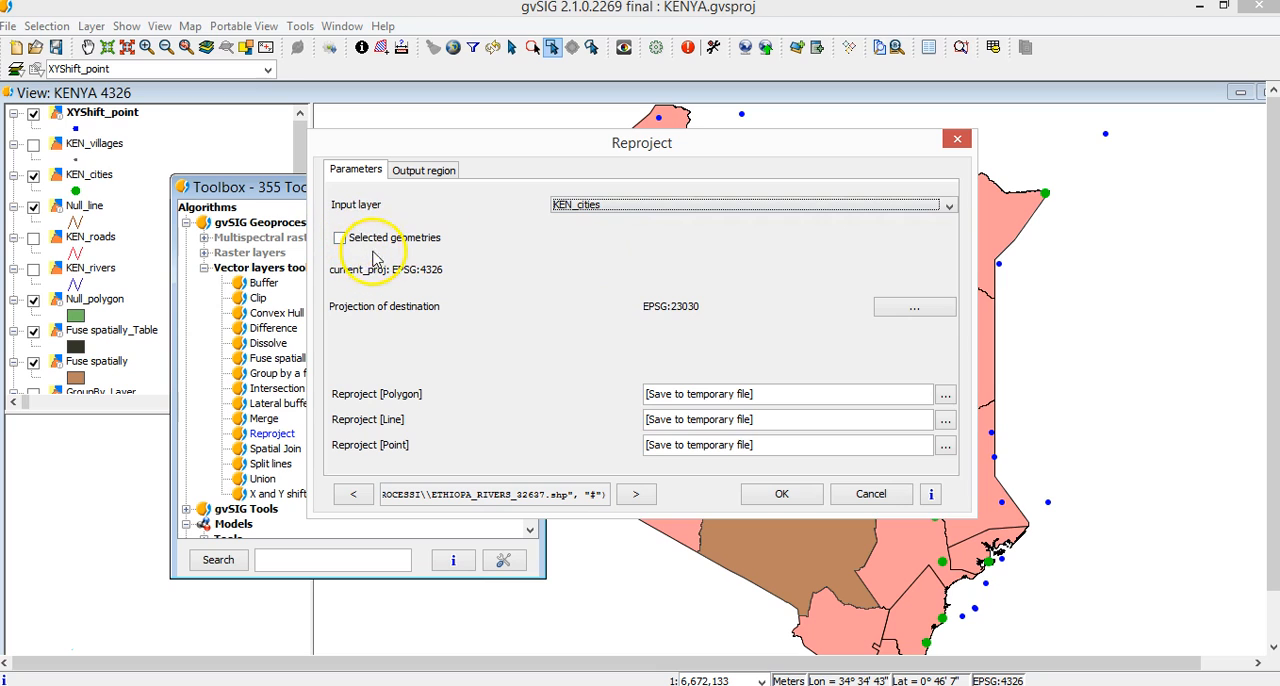
Search EPSG systems by area for KENYA, set the destination projection to 32736 (WGS 84 / UTM zone 36S) and run the reprojection.
click(906, 312)
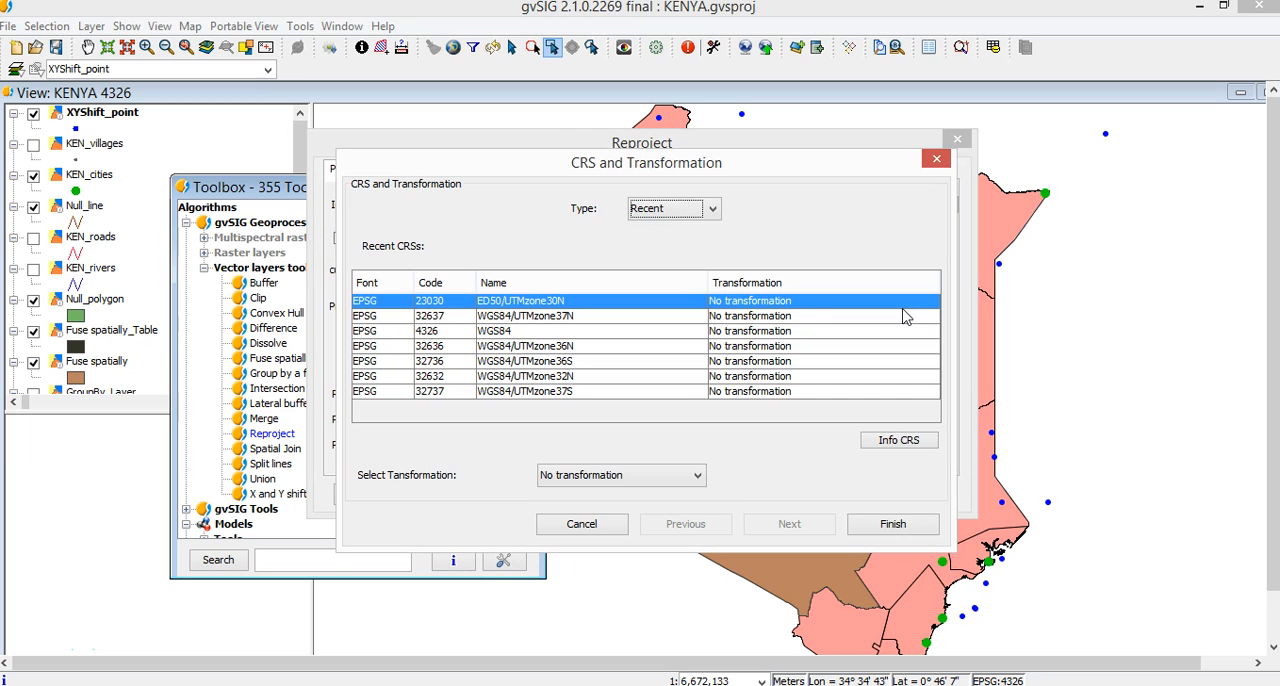
click(540, 316)
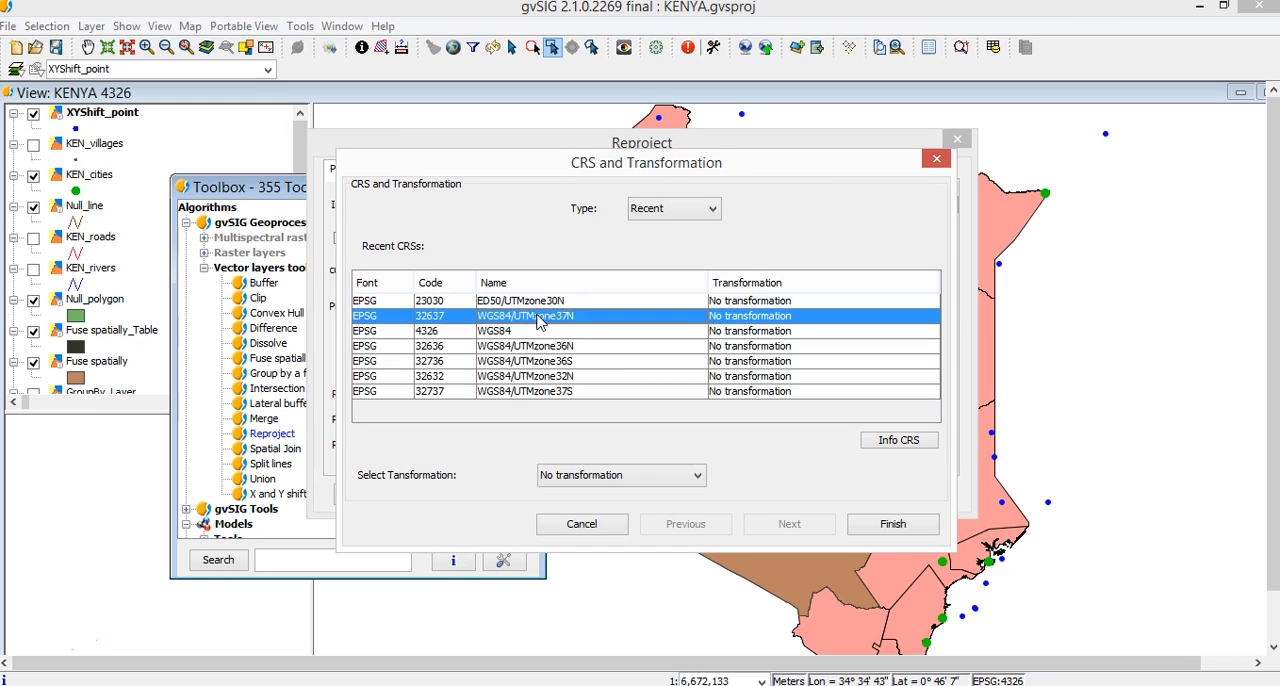
click(655, 210)
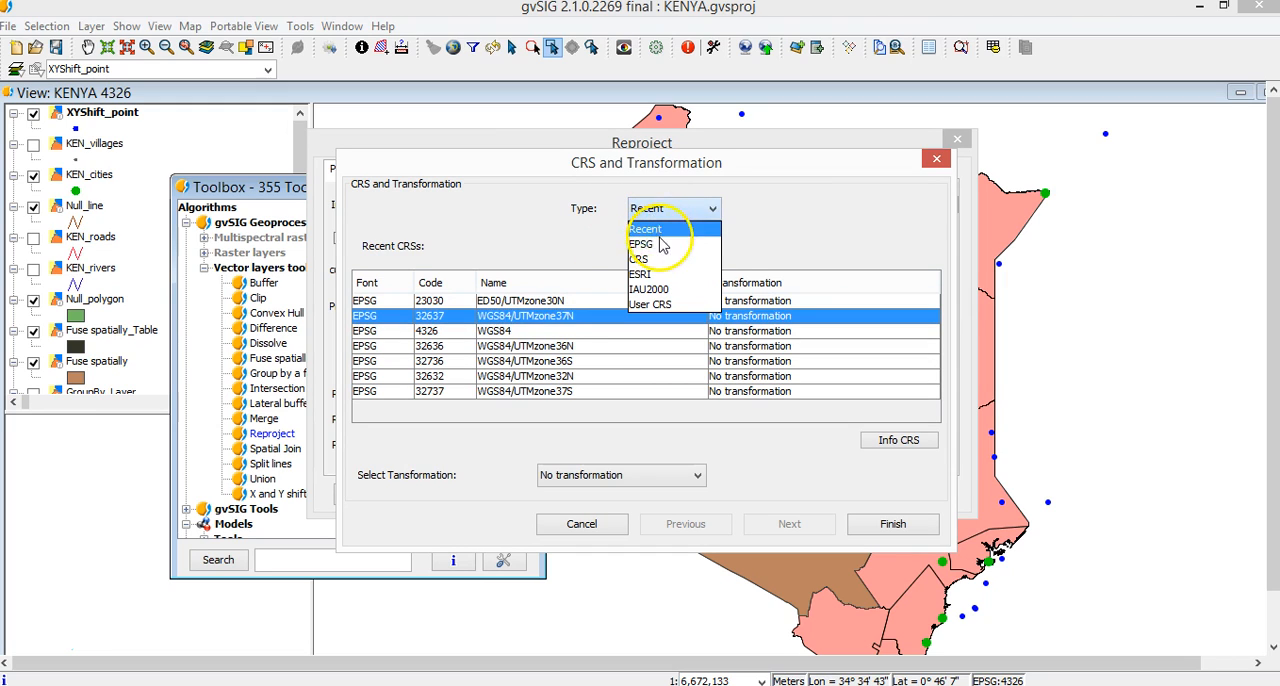
click(659, 245)
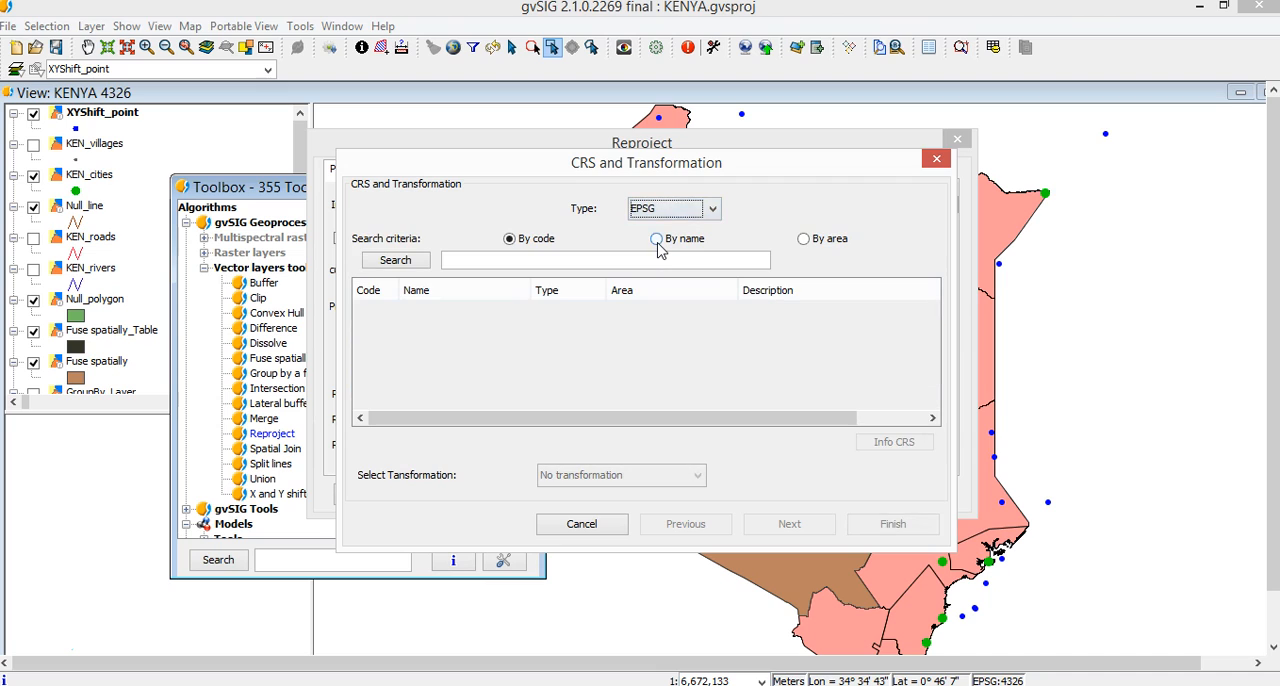
click(805, 239)
click(660, 255)
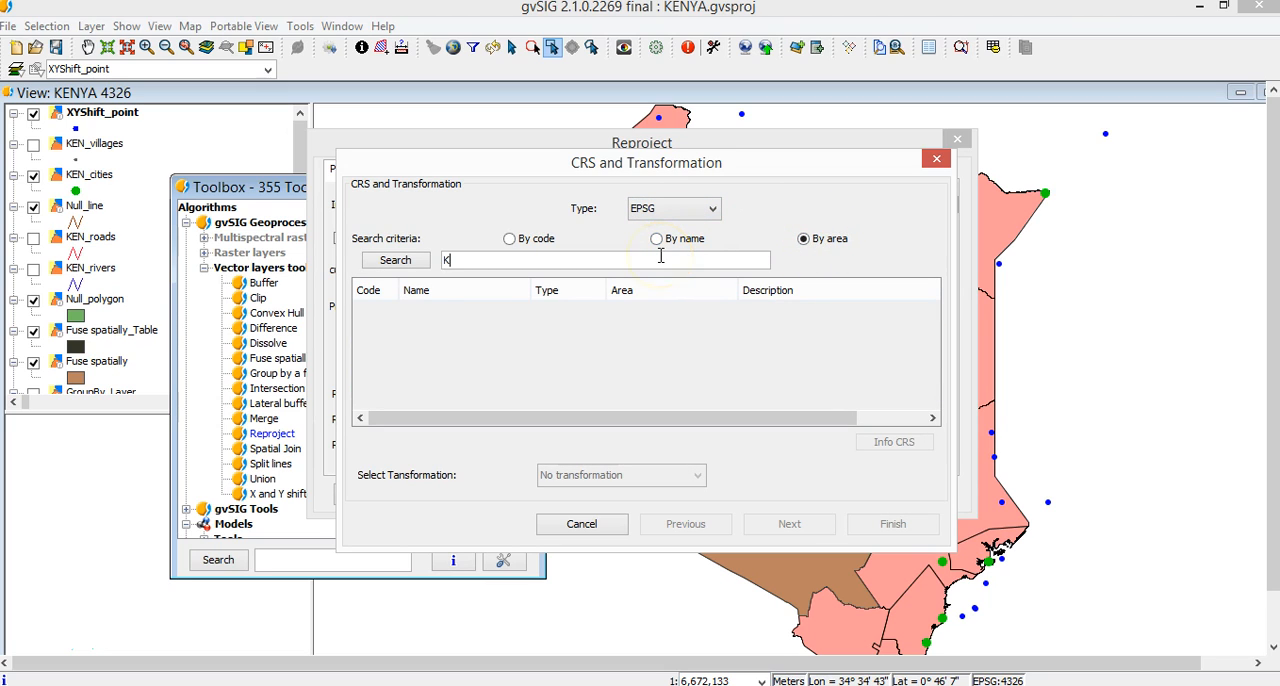
click(396, 266)
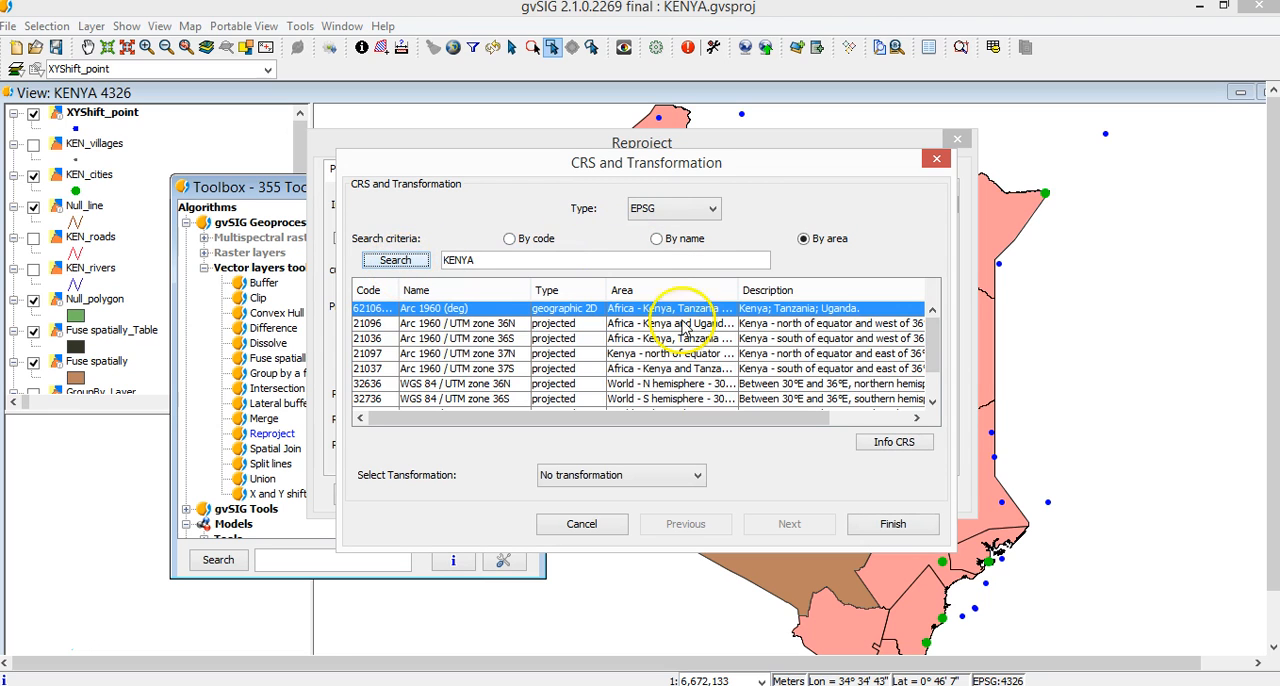
drag(937, 337, 940, 380)
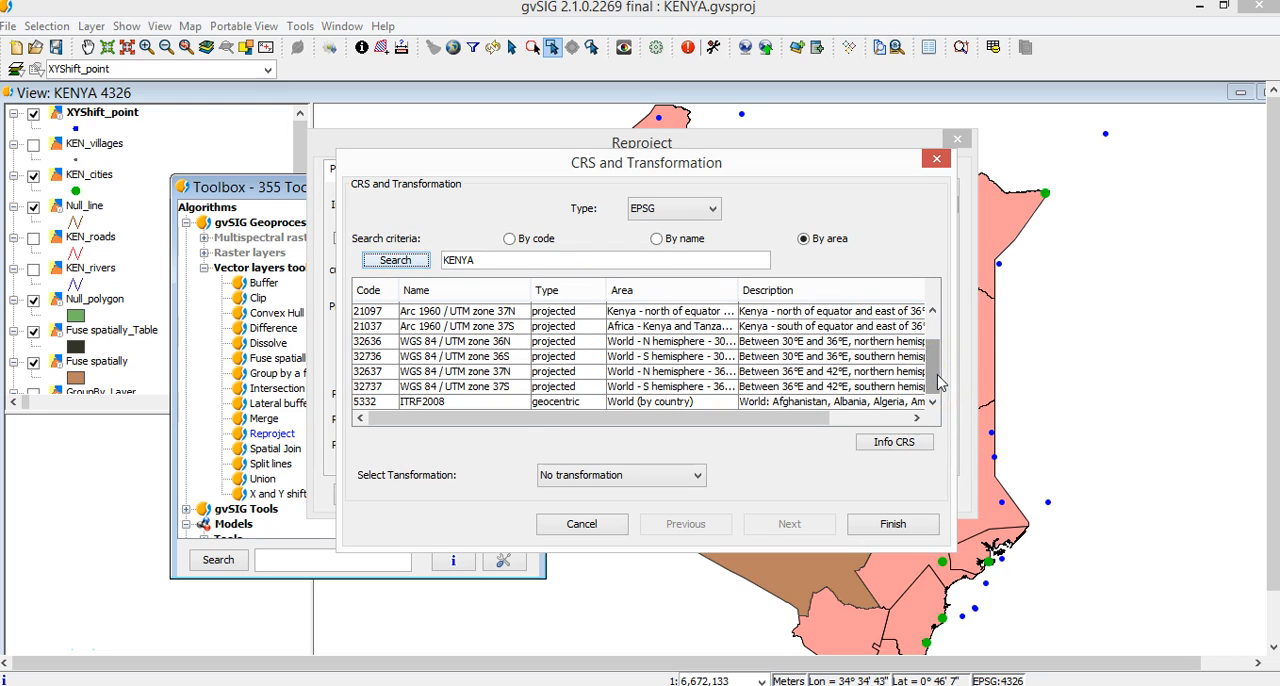
click(484, 358)
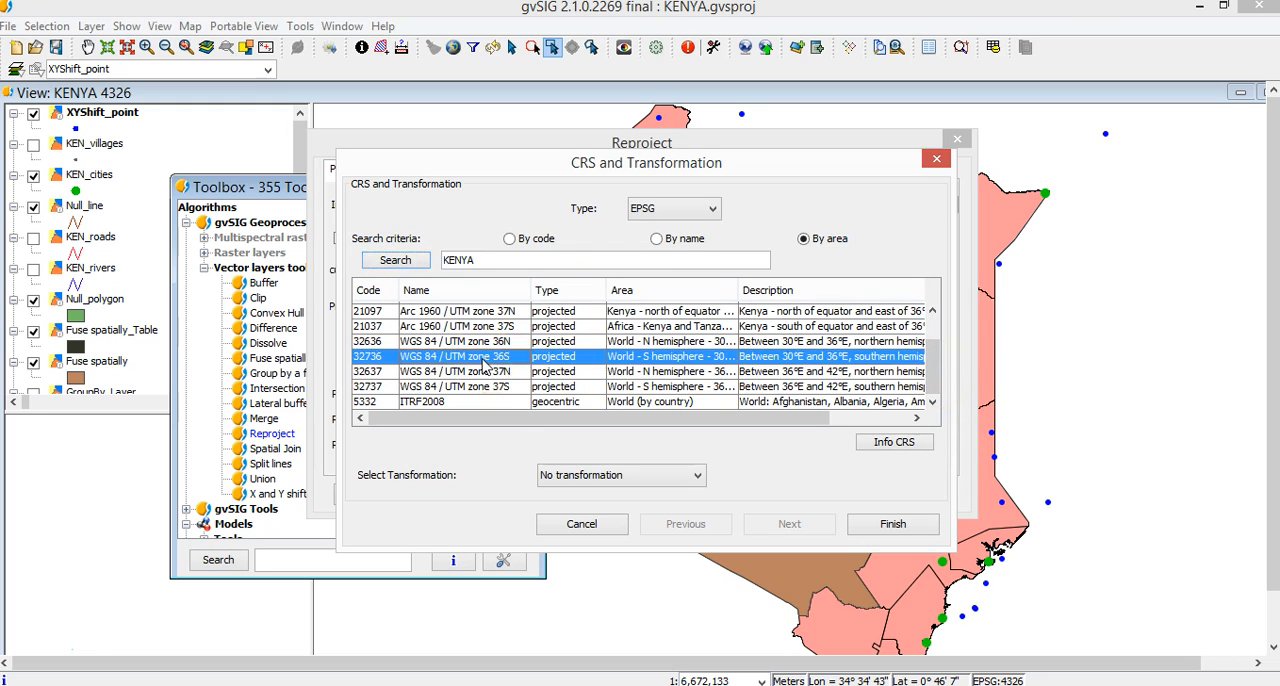
click(900, 525)
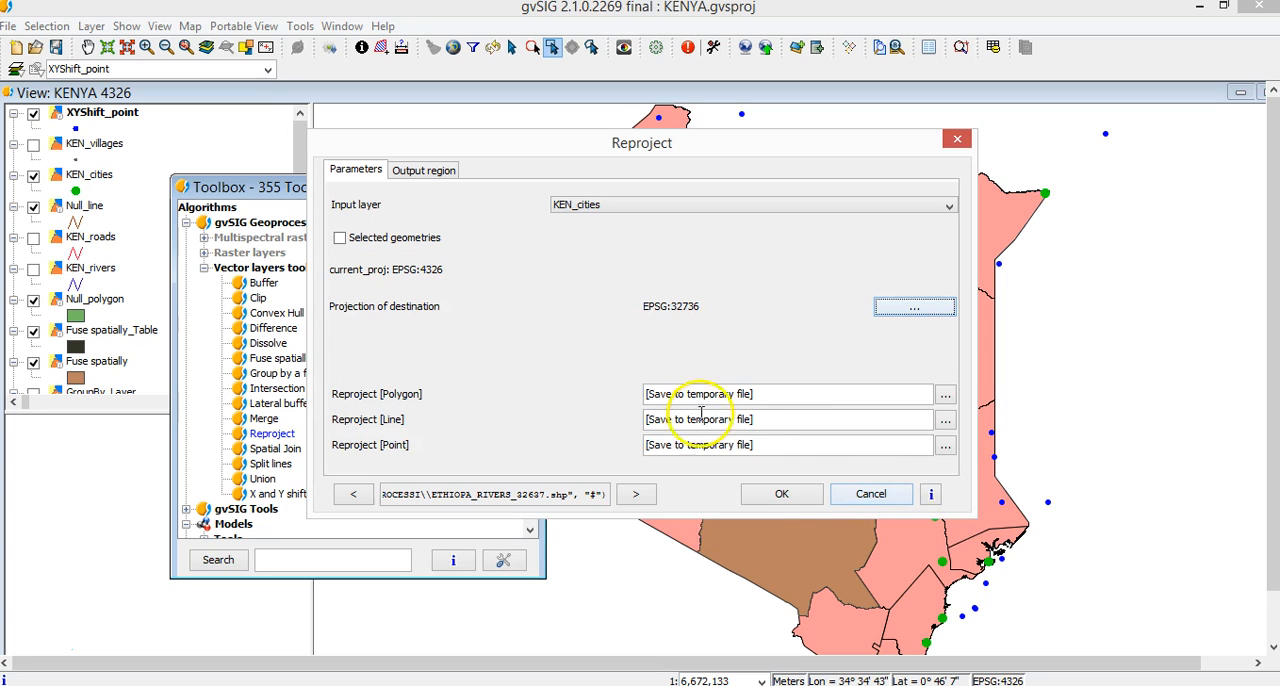
click(800, 498)
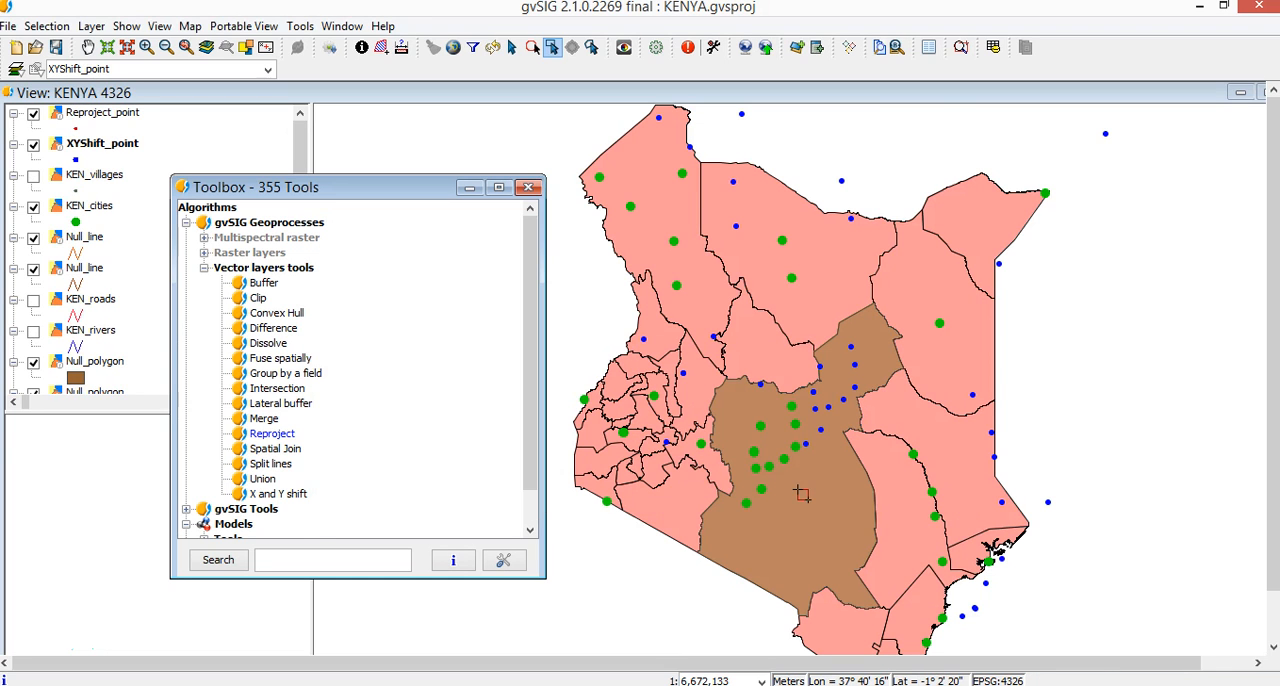
Close the toolbox and zoom the view to the extent of the Reproject_point layer.
click(529, 190)
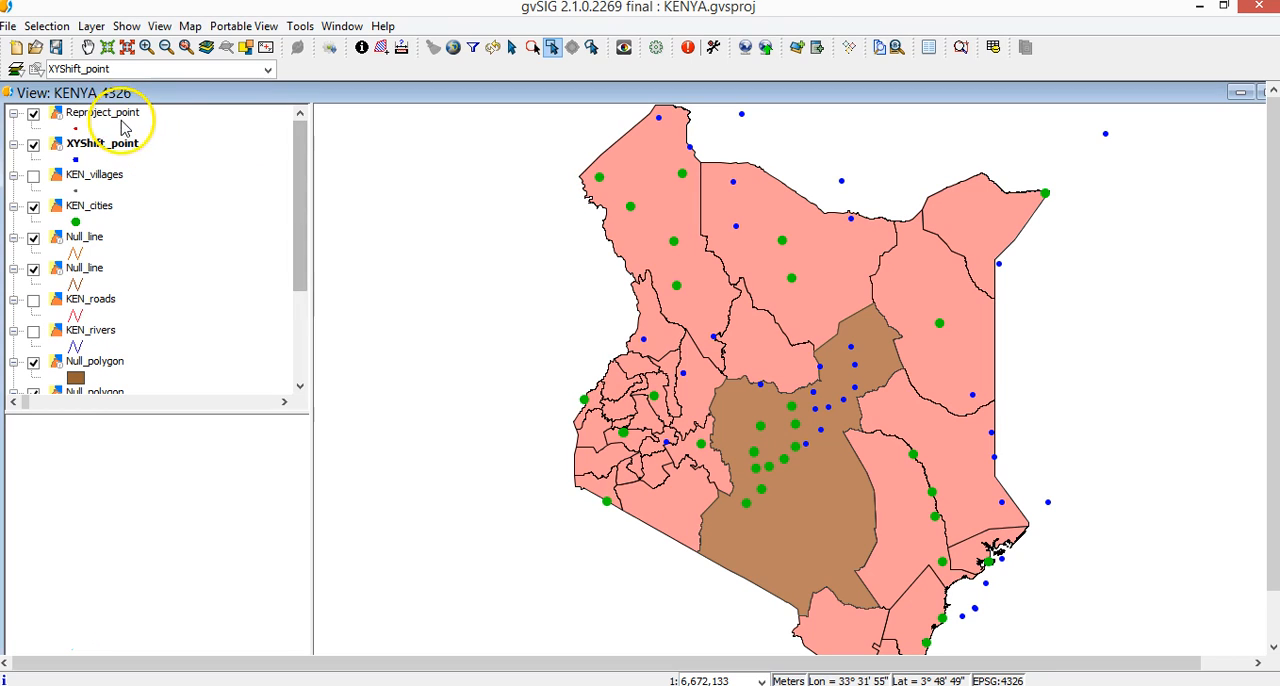
click(120, 116)
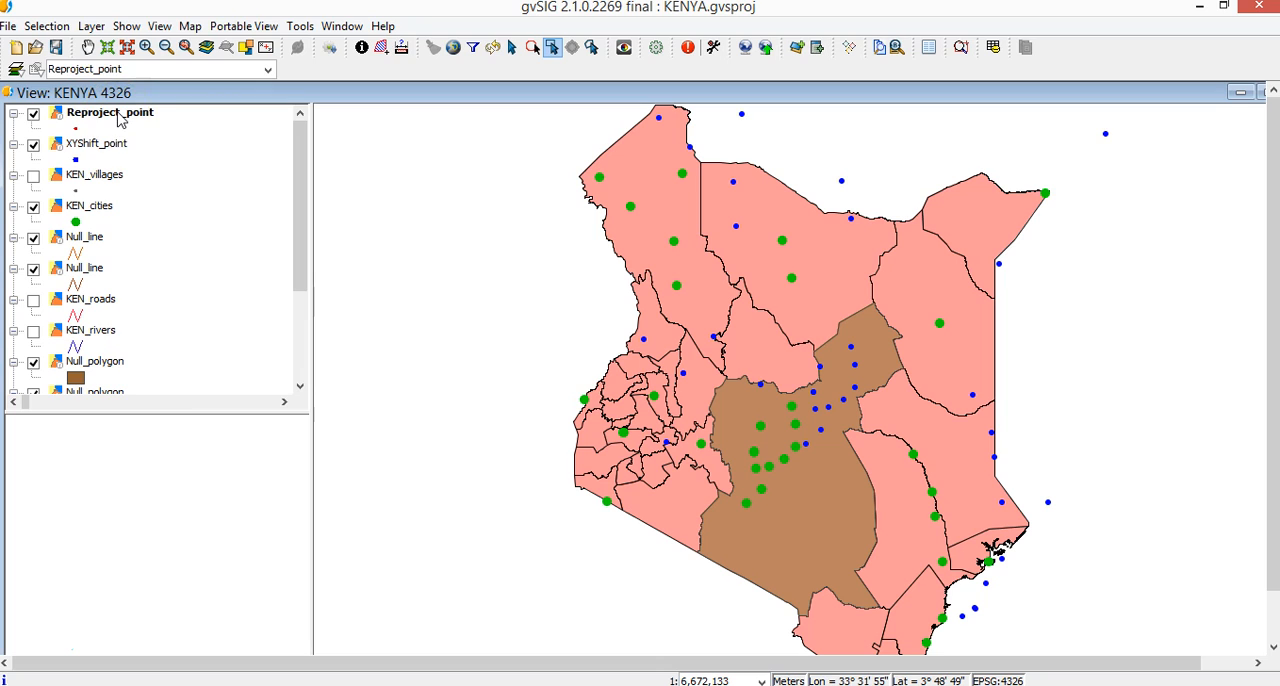
right_click(120, 116)
click(212, 231)
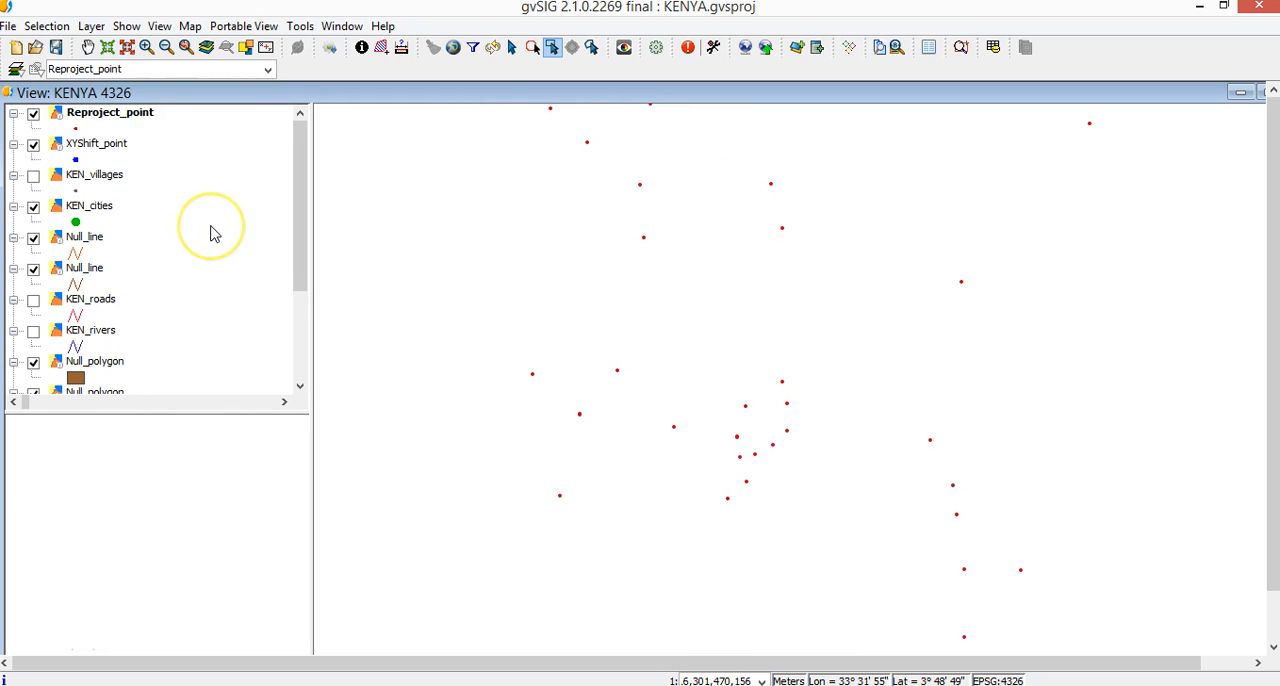